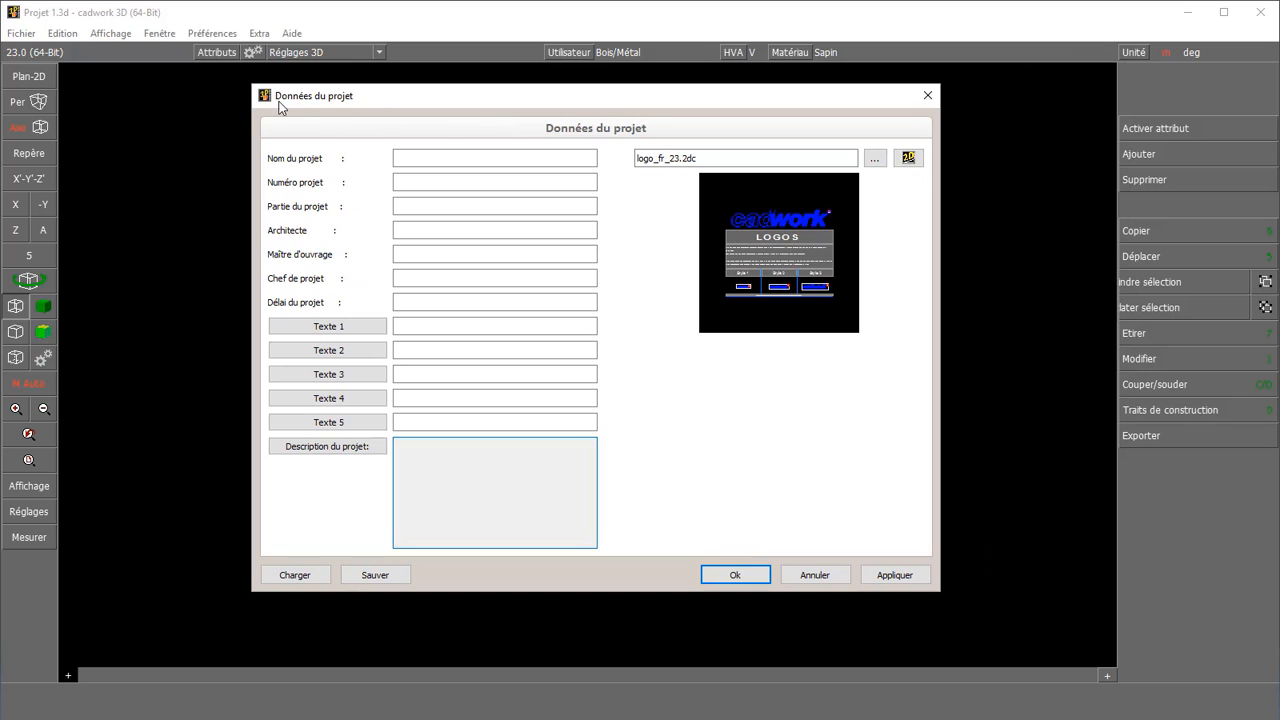
Step: Enter "Projet vidéo données de projet" as the project name and 4 as the project number
click(436, 158)
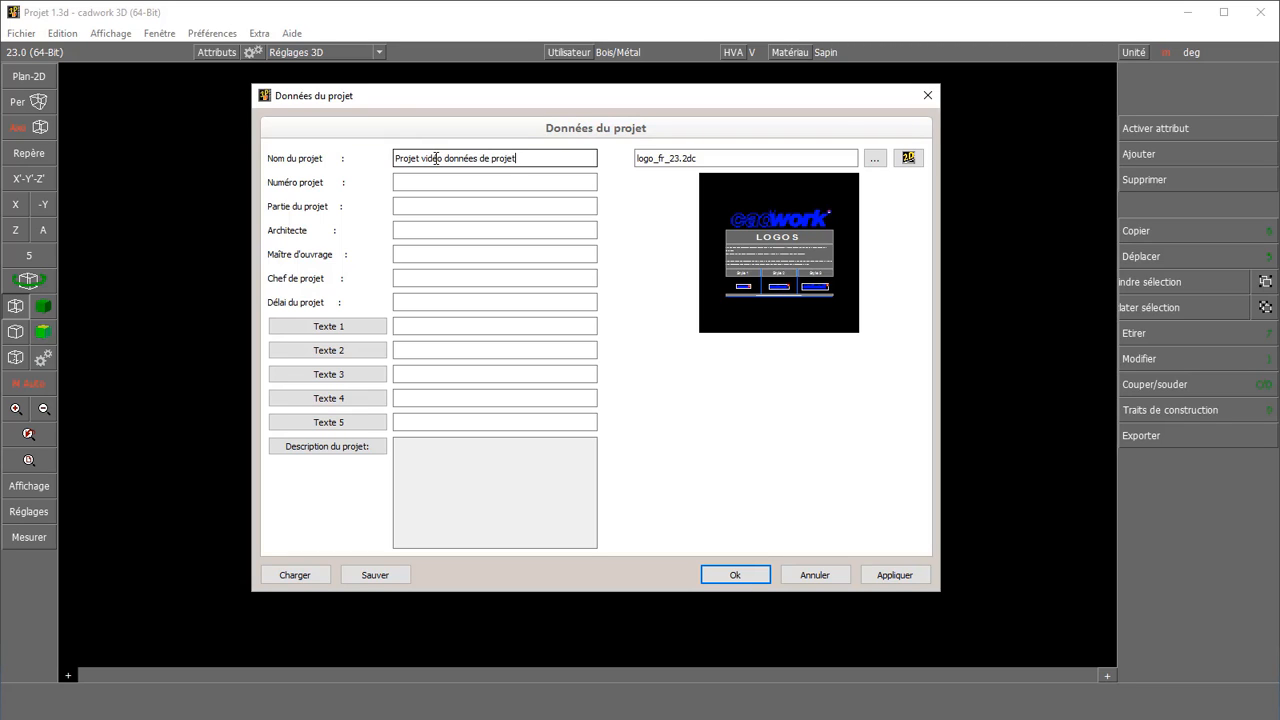
click(447, 183)
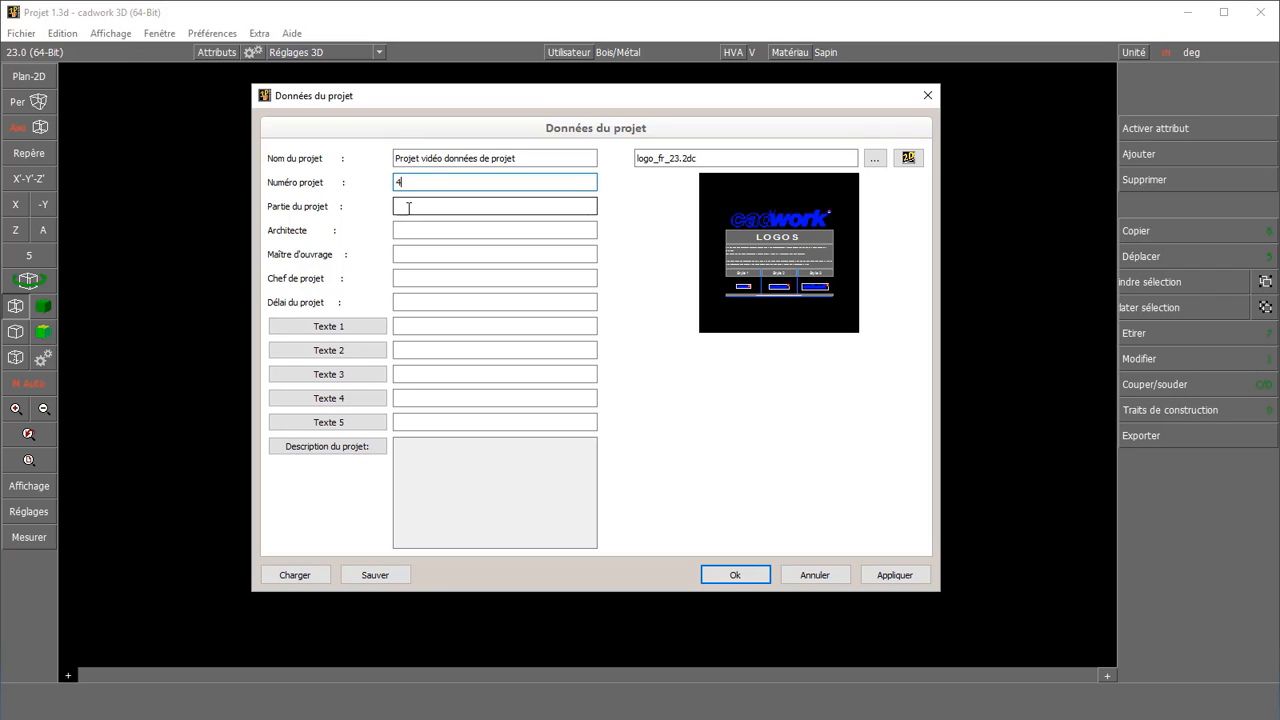
Step: Rename the custom field Texte 1 to "Date 1ère ouverture", set its value to 02/03/2017 and accept the project data
click(334, 328)
drag(620, 349, 509, 349)
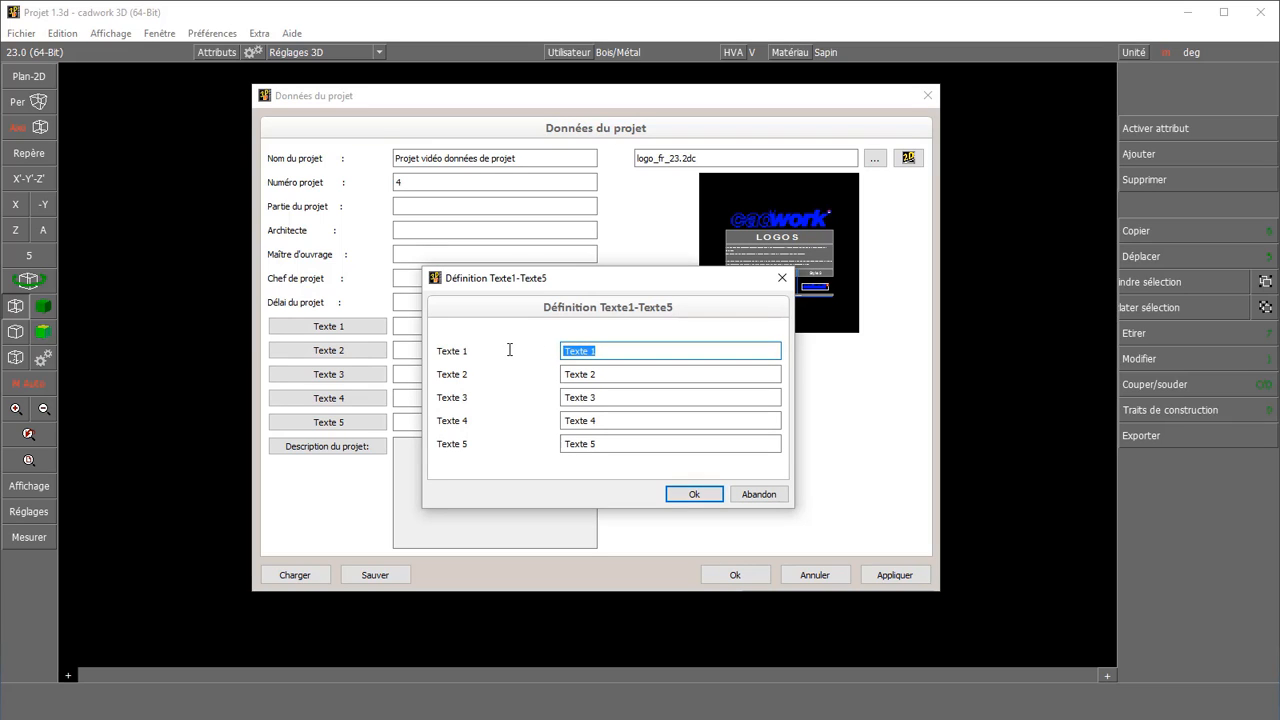
text(Da)
click(702, 496)
click(445, 327)
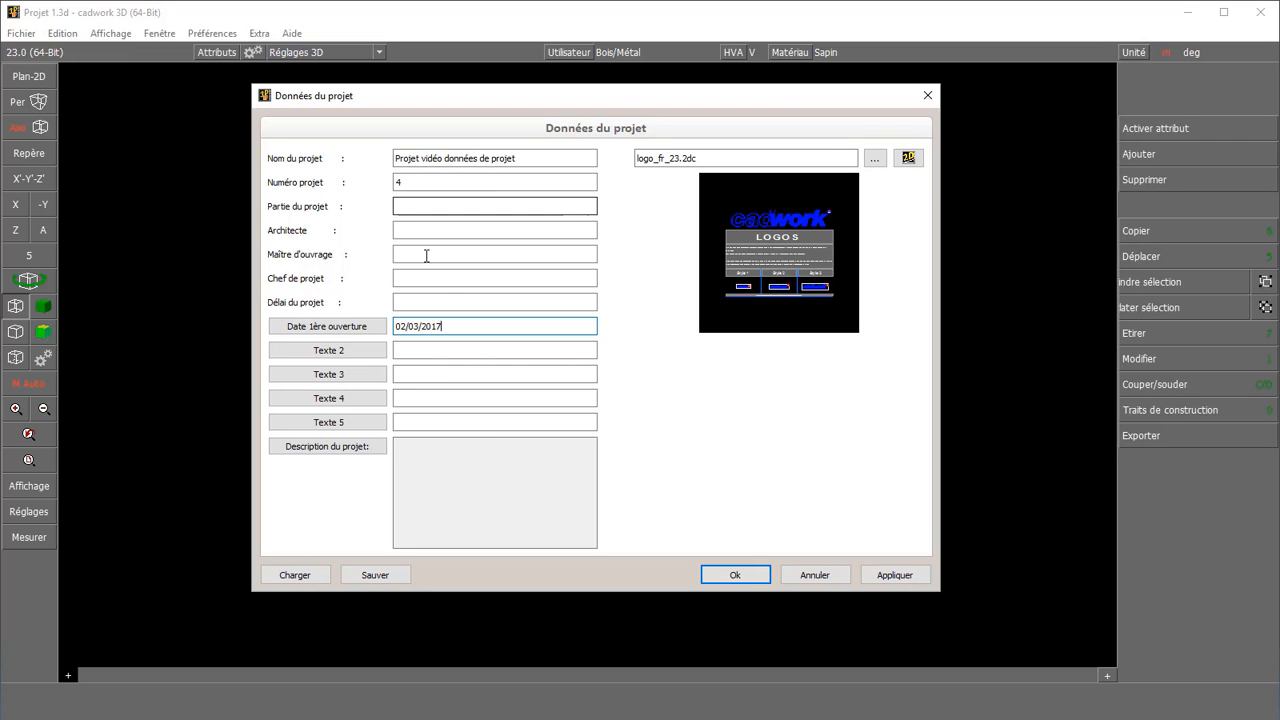
click(733, 577)
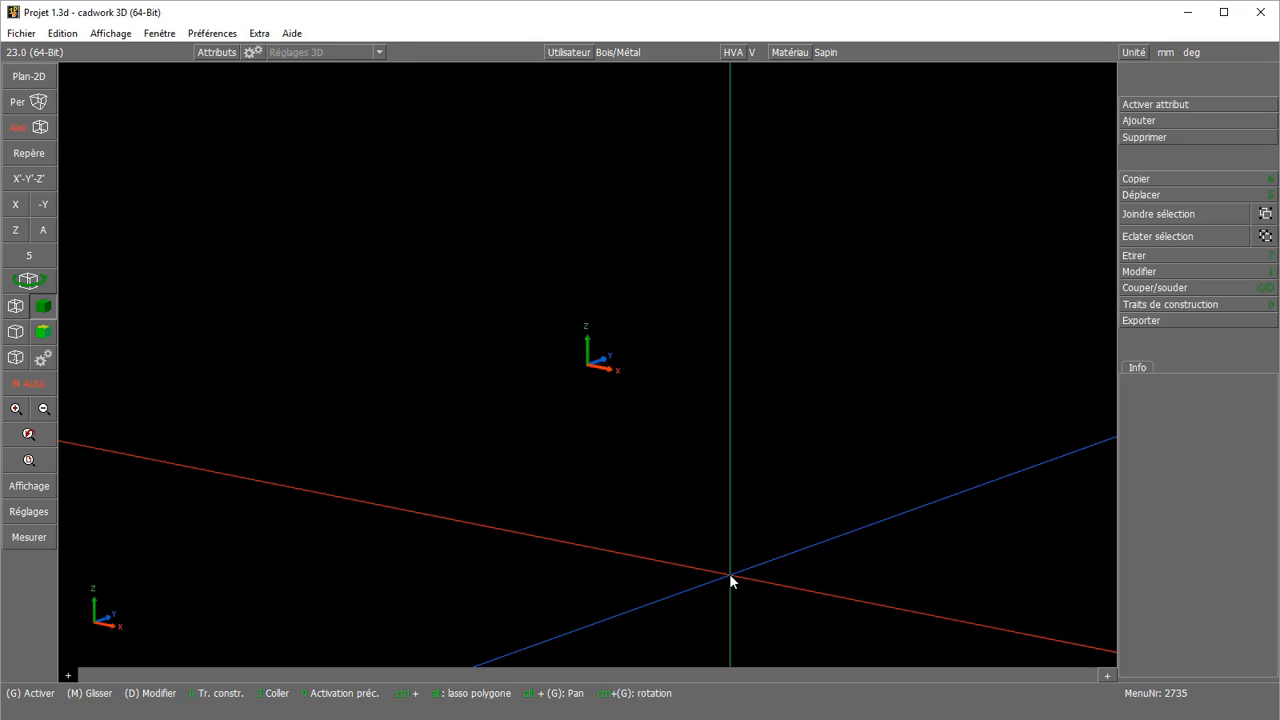
Step: Create a new cadwork 2d file named "plans projet 1" in the Données de projet folder
click(1188, 14)
right_click(401, 314)
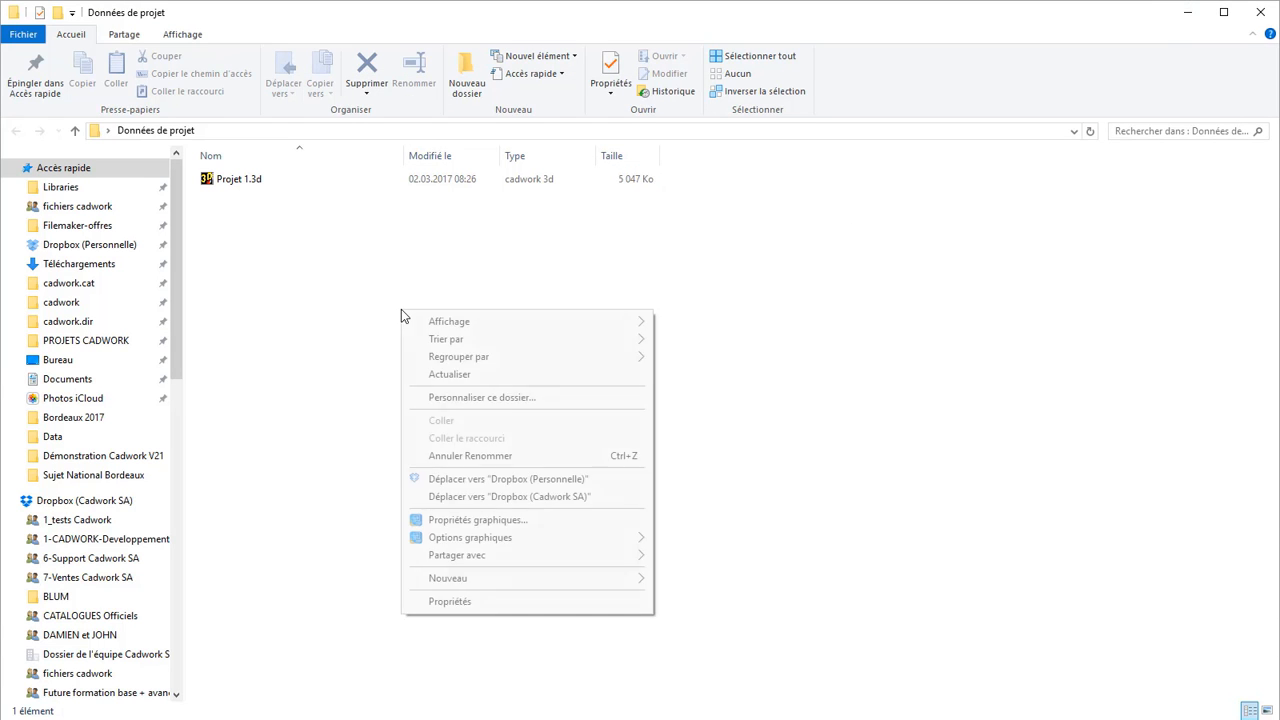
mouse_move(581, 577)
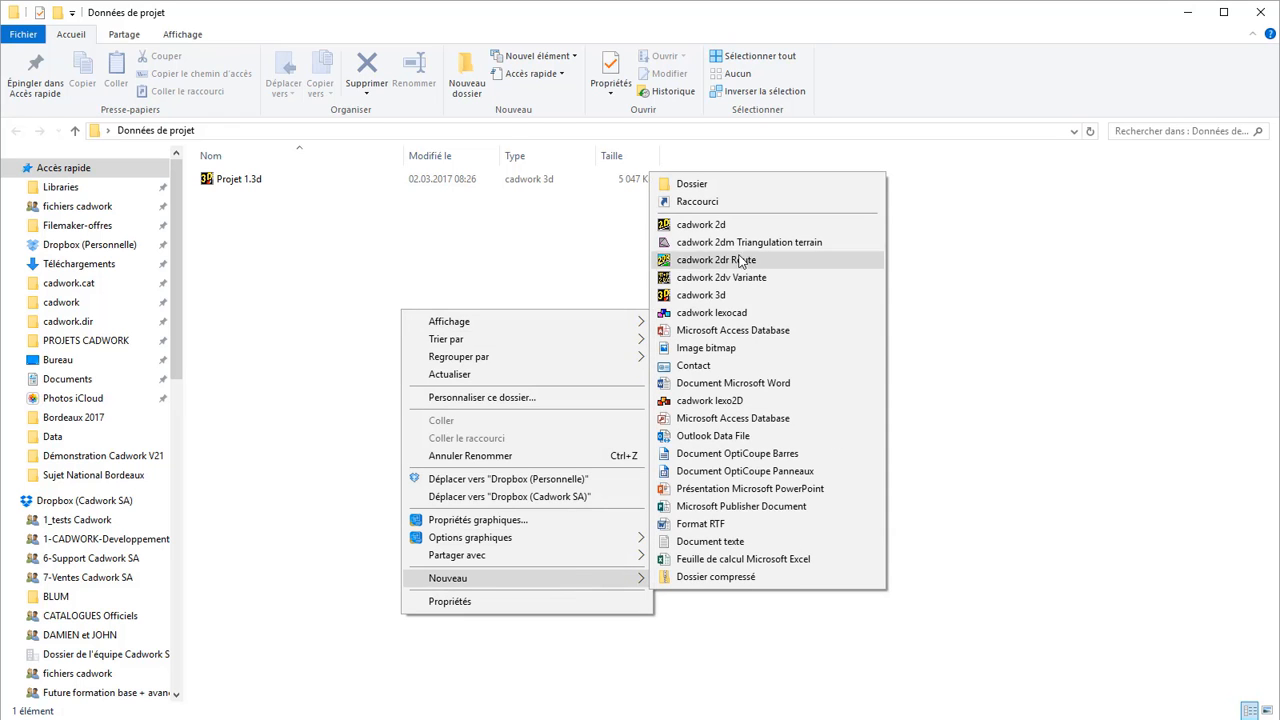
click(729, 226)
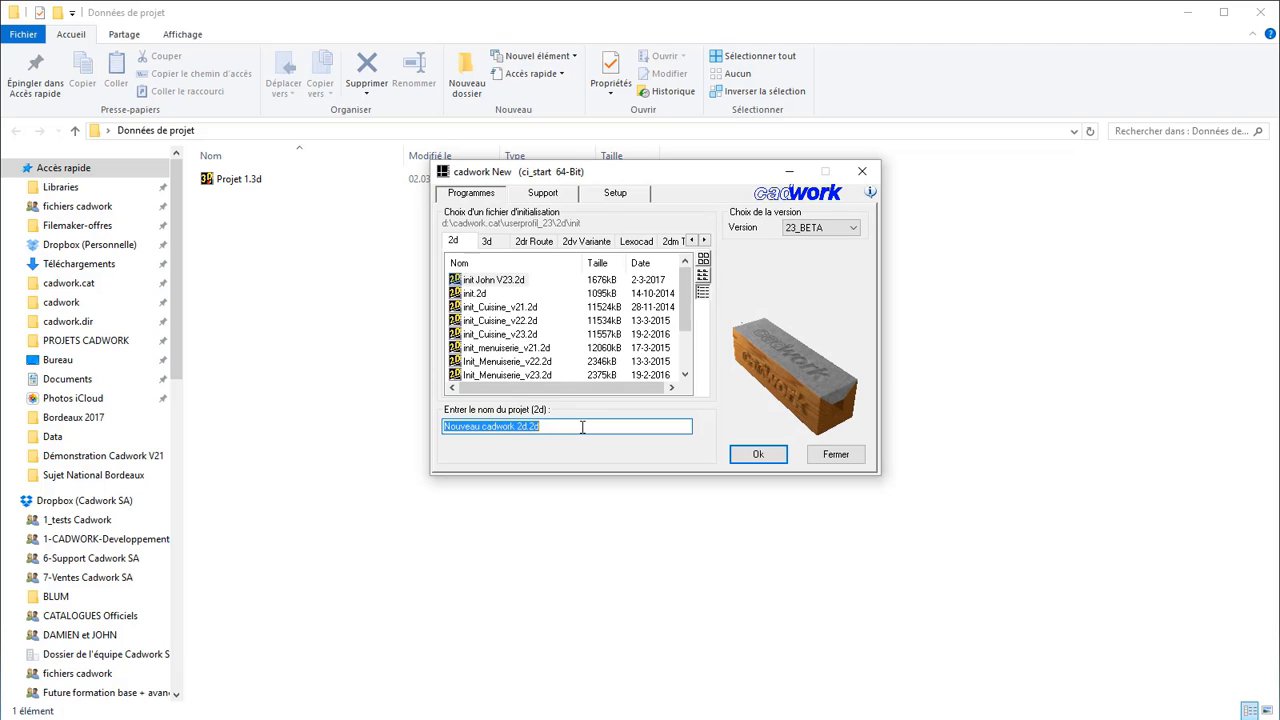
text(plans projet 1)
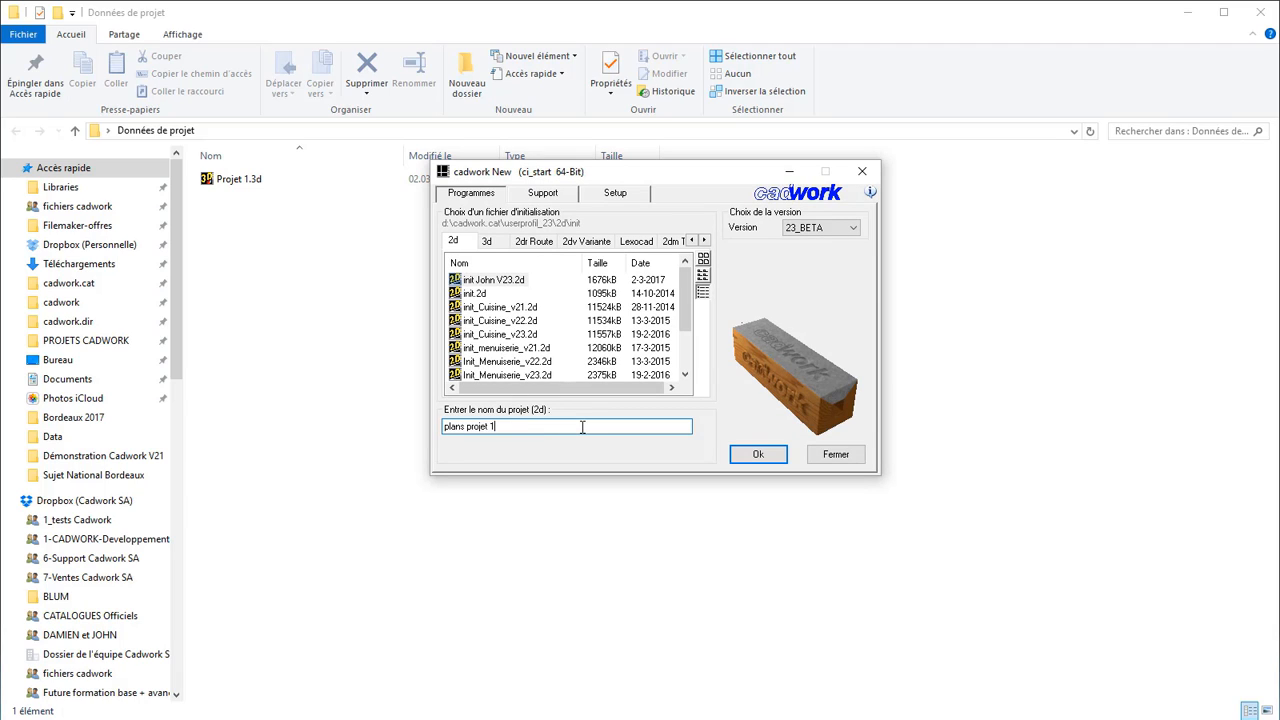
key(Return)
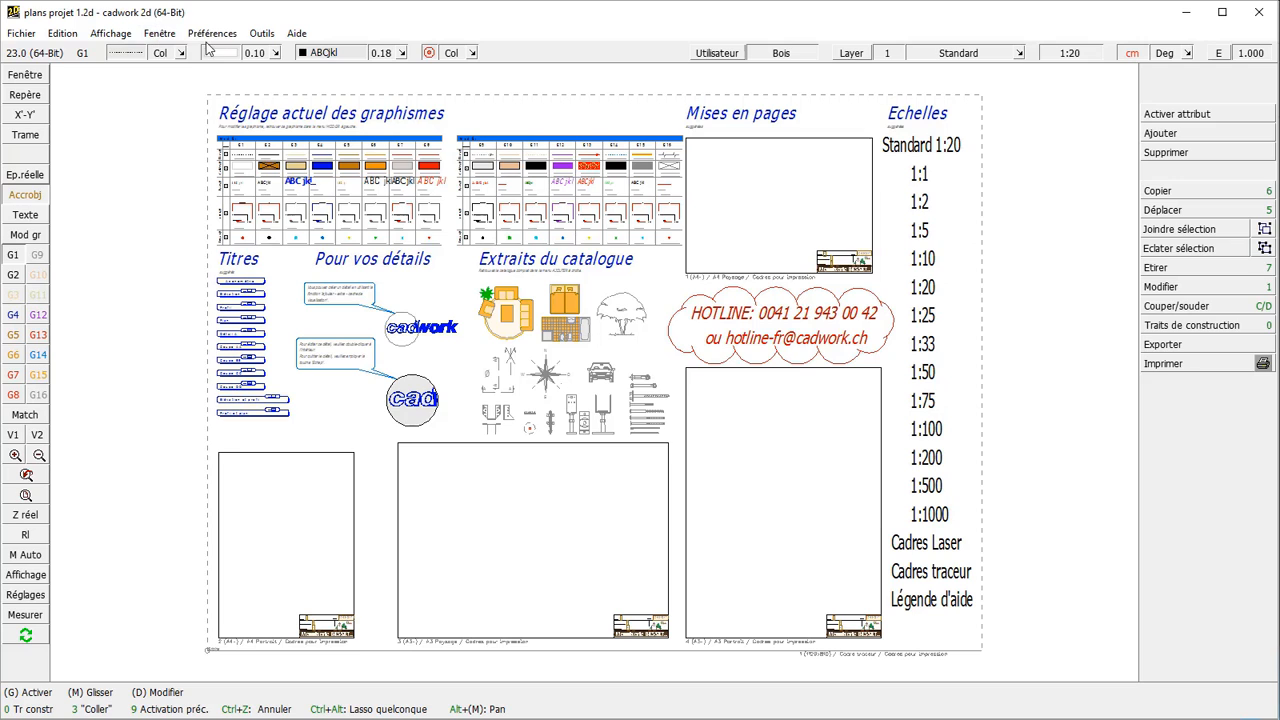
click(165, 38)
mouse_move(204, 40)
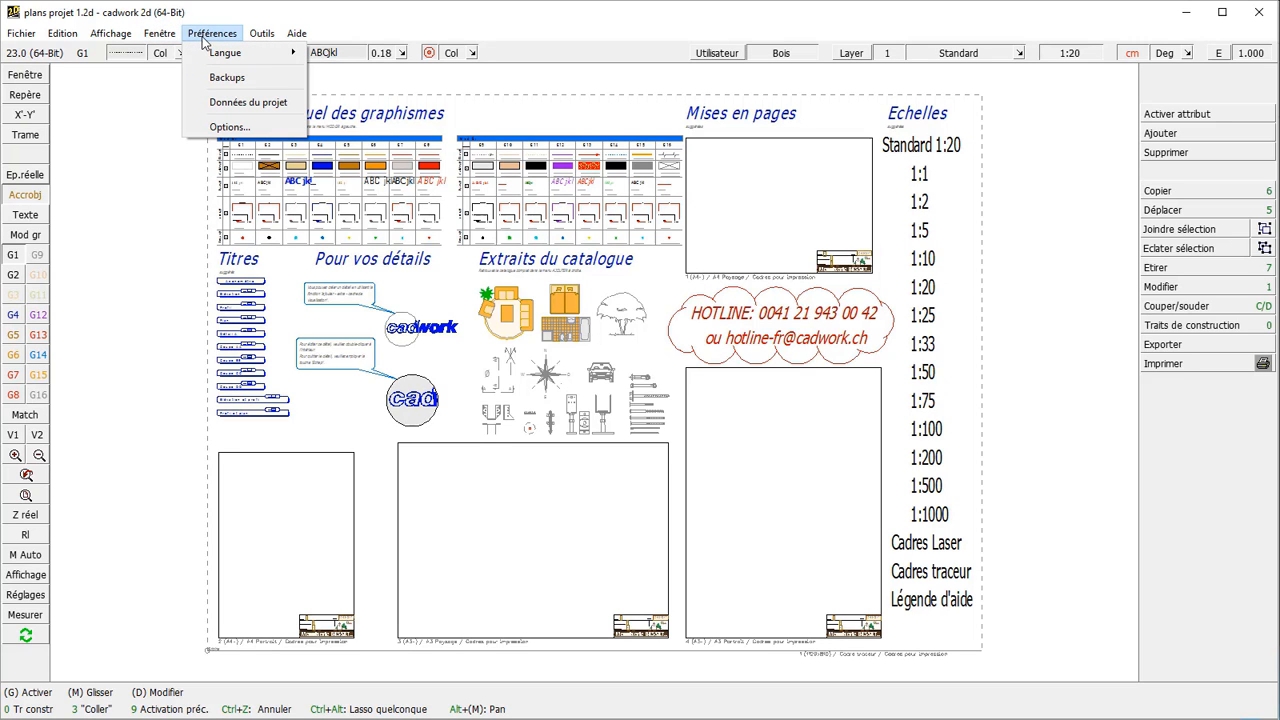
click(236, 103)
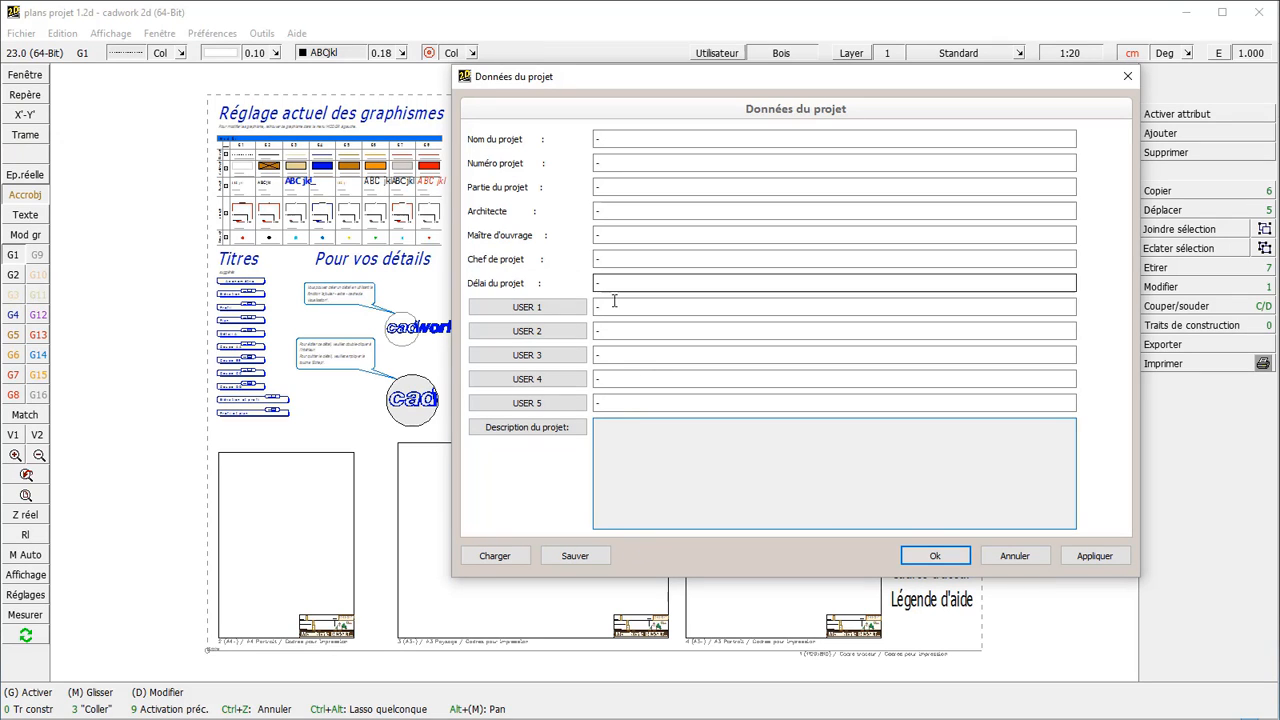
click(501, 558)
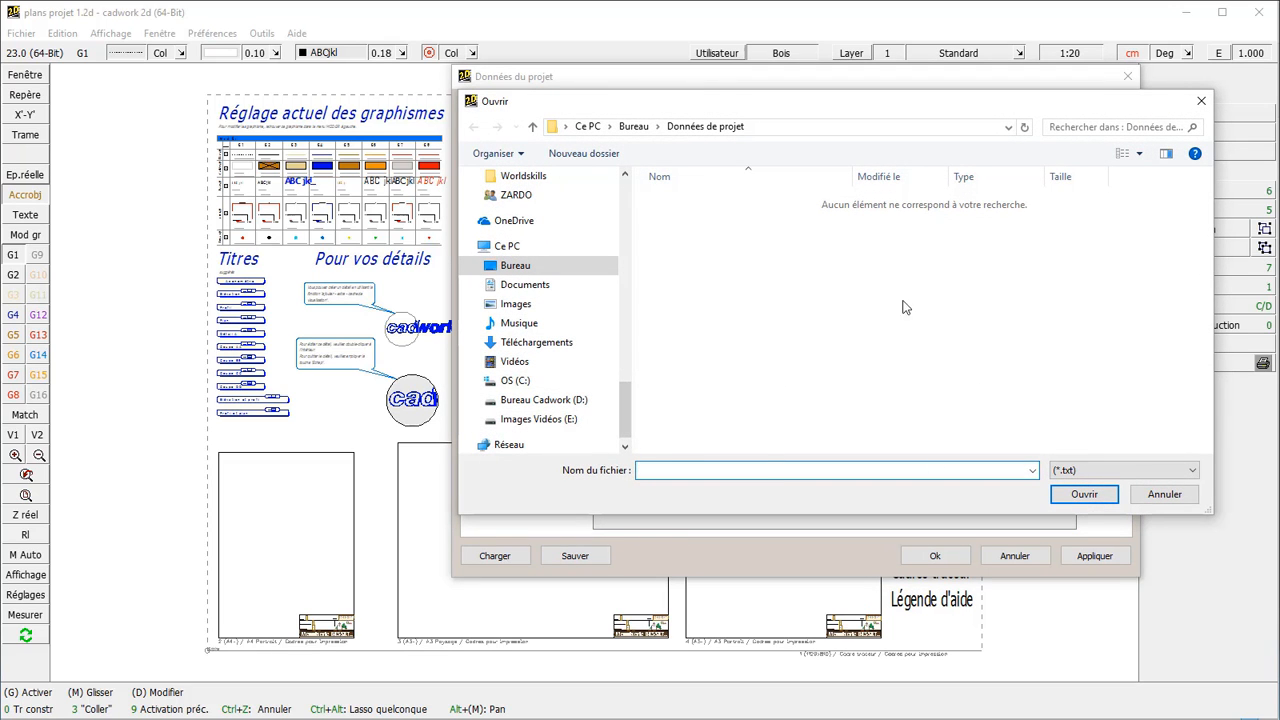
click(1157, 493)
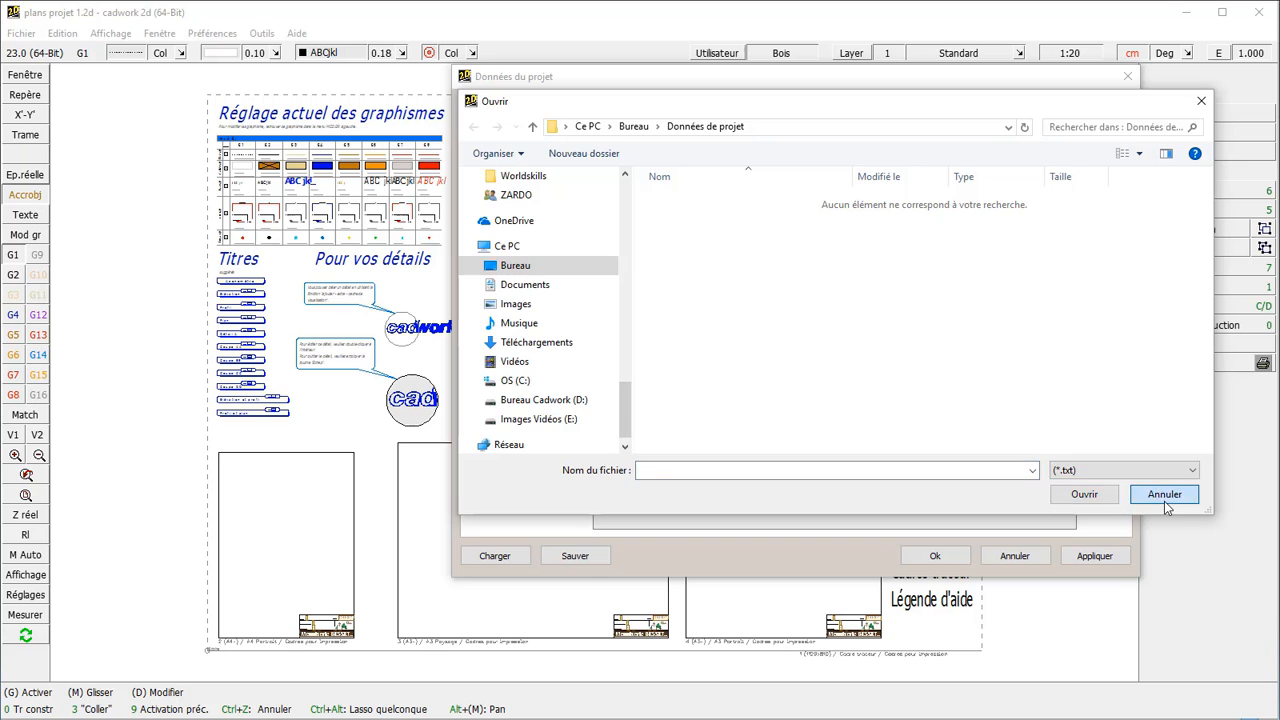
click(1014, 556)
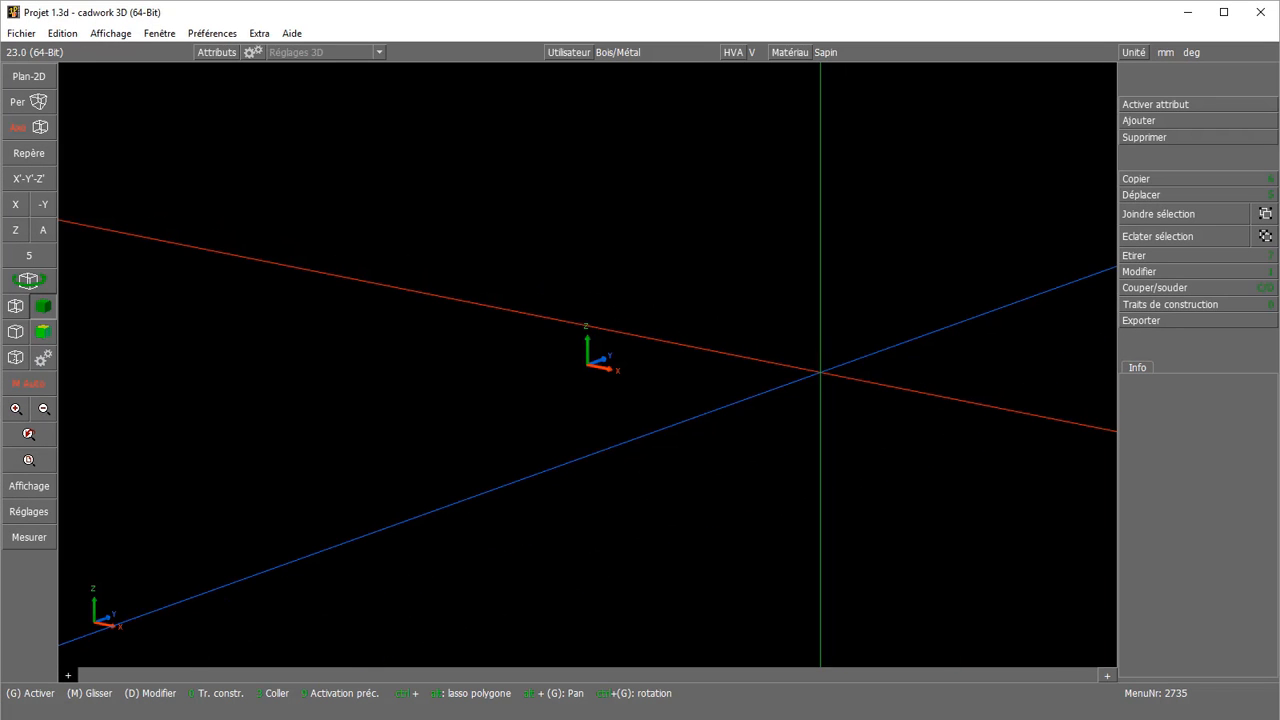
Step: Switch to the cadwork 3D project and save its project data as the text file "vidéo données de projet"
middle_drag(820, 372, 504, 476)
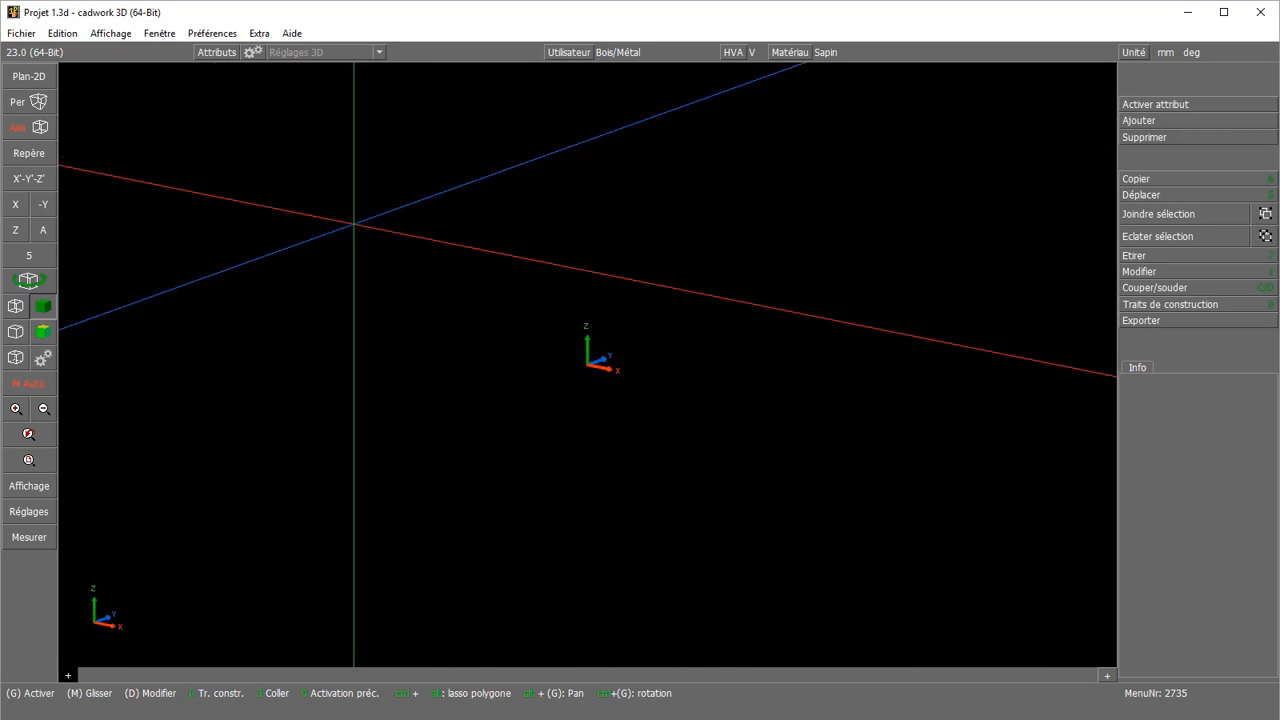
click(203, 36)
click(235, 77)
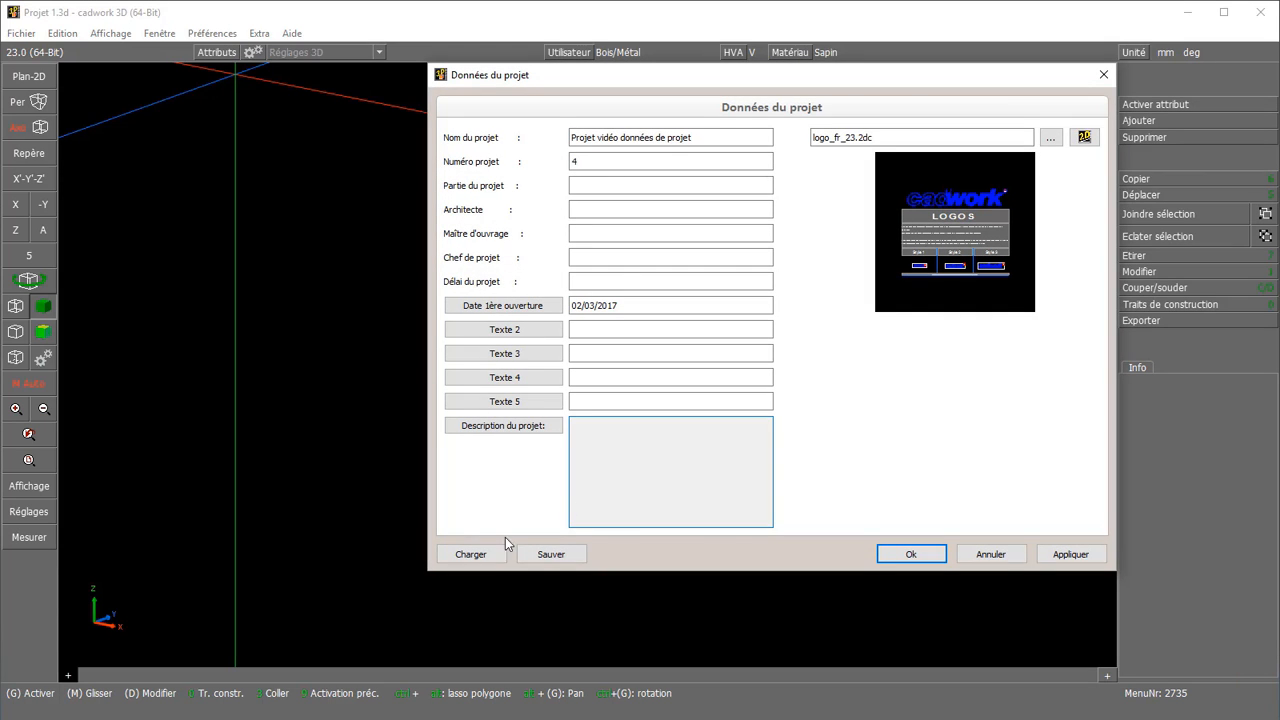
click(540, 556)
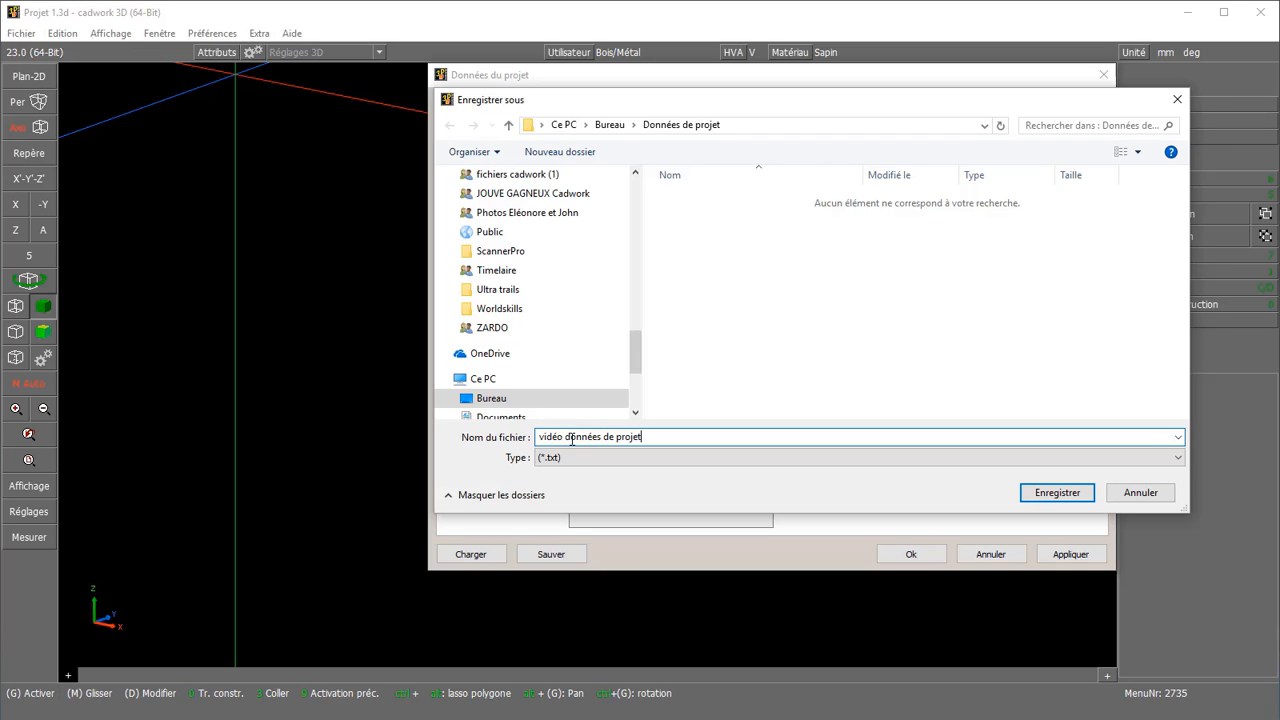
click(1042, 492)
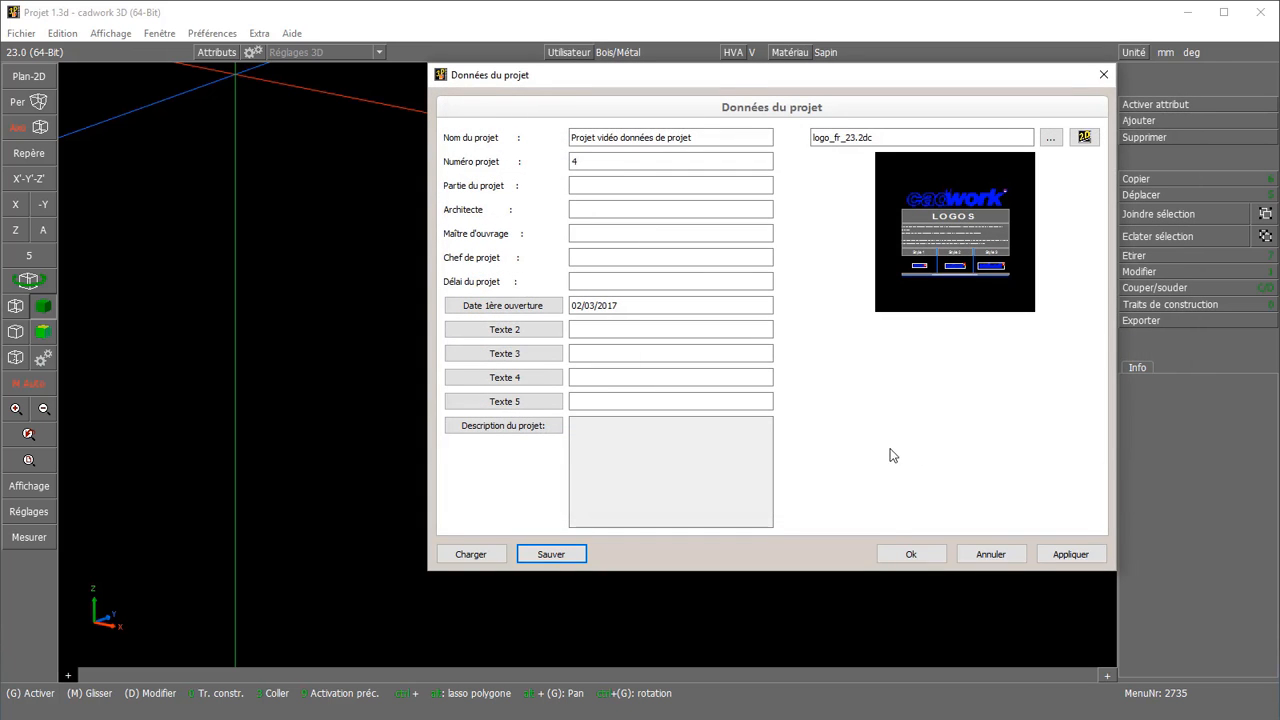
click(911, 556)
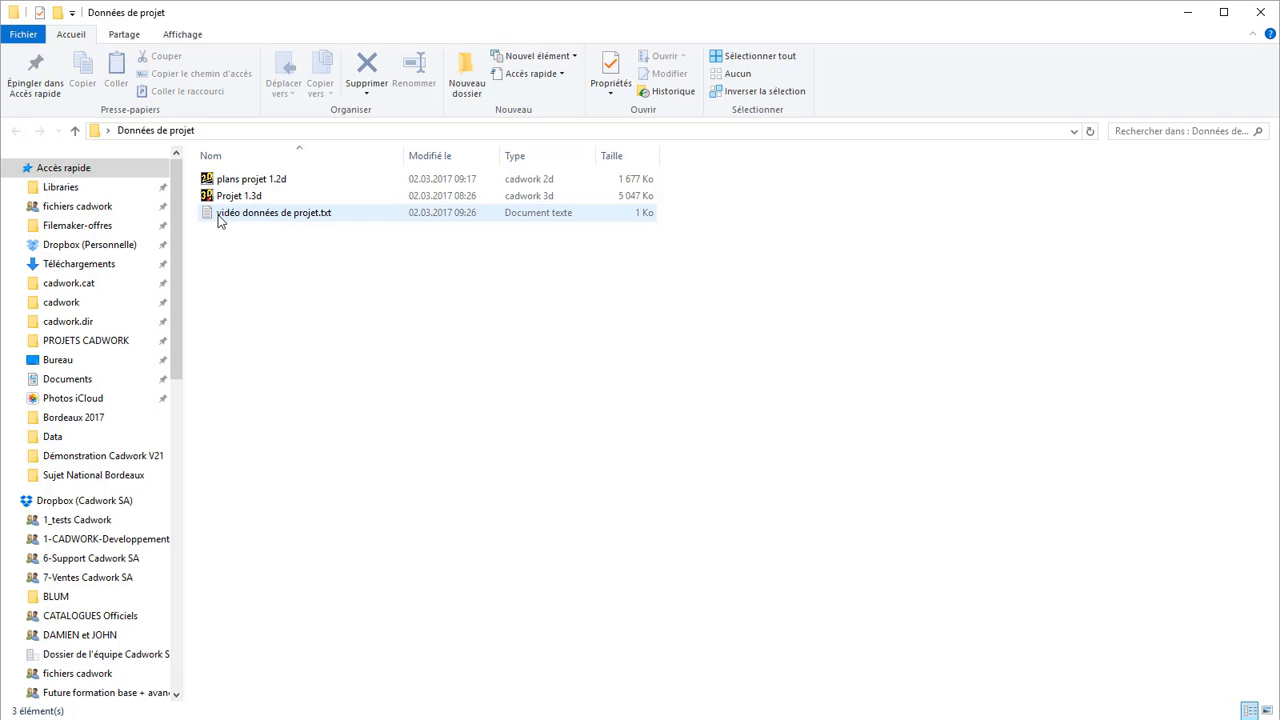
Step: Open vidéo données de projet.txt from the project folder, examine the exported project data and close the file
double_click(293, 214)
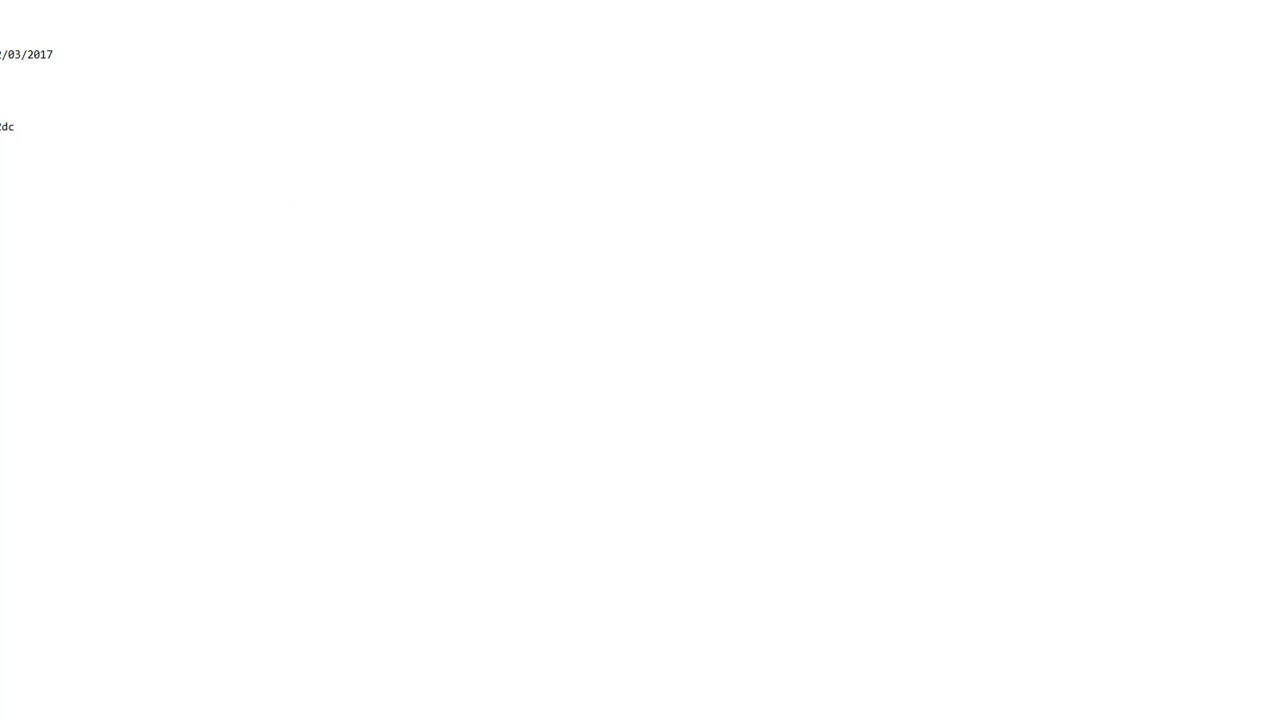
right_click(108, 2)
mouse_move(237, 23)
click(324, 24)
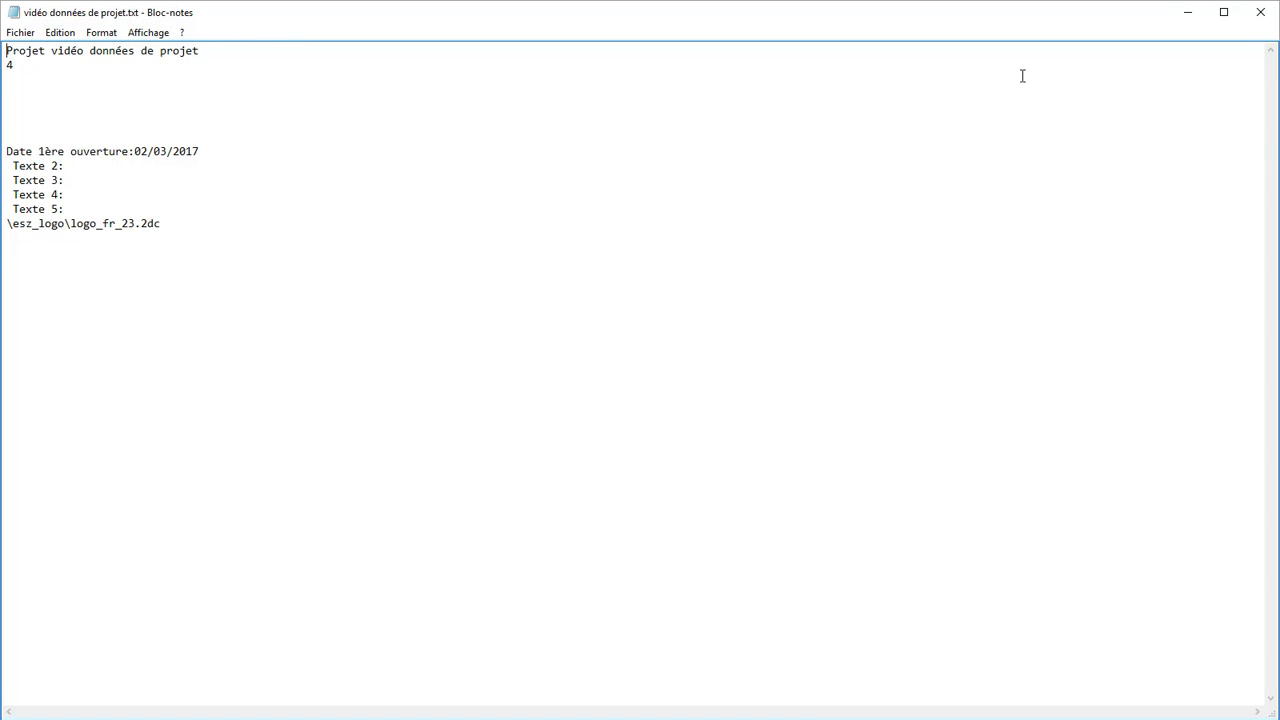
click(1262, 13)
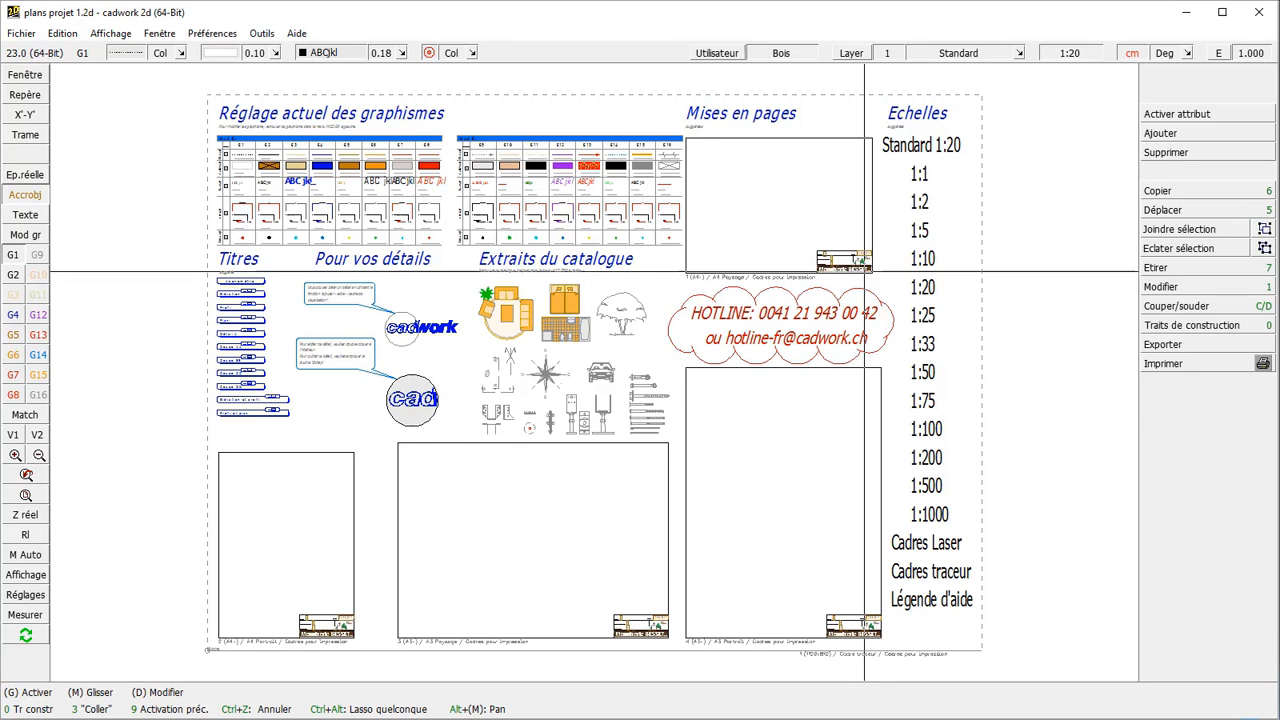
Step: Load vidéo données de projet.txt into the project data of the 2D plan and apply it to the title block
scroll(595, 374, up, 3)
scroll(595, 374, up, 4)
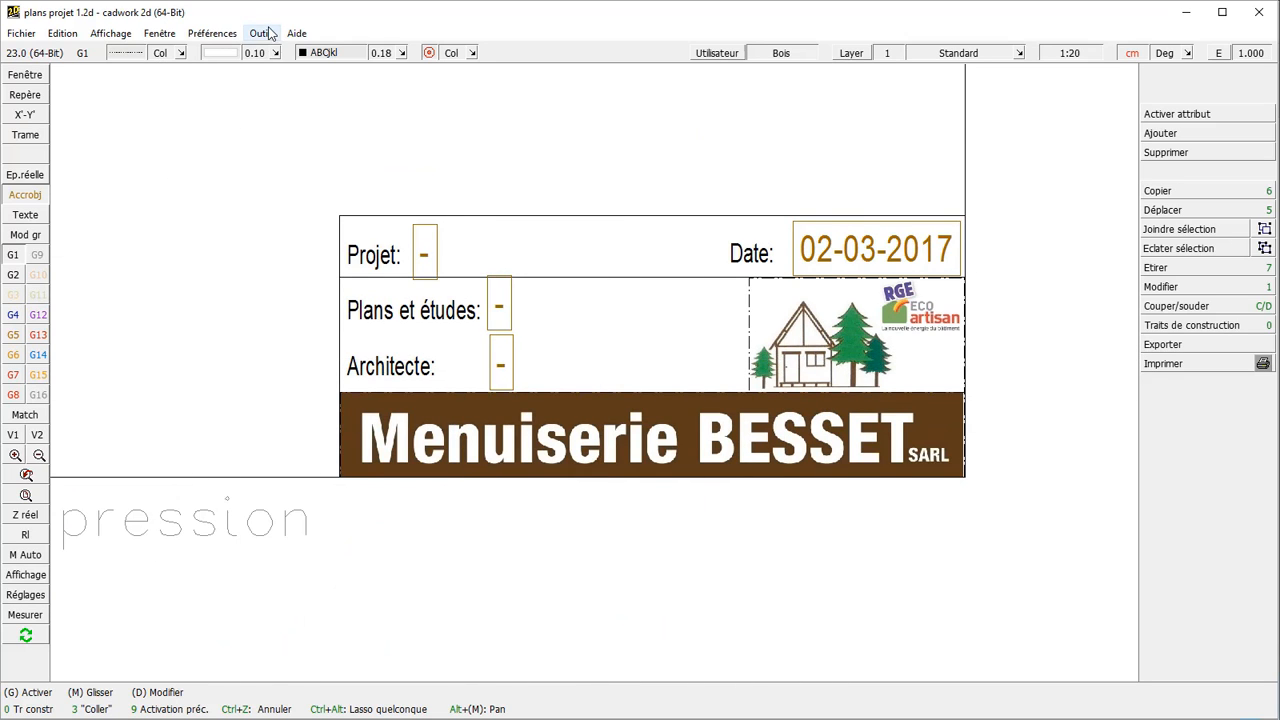
click(213, 33)
click(230, 100)
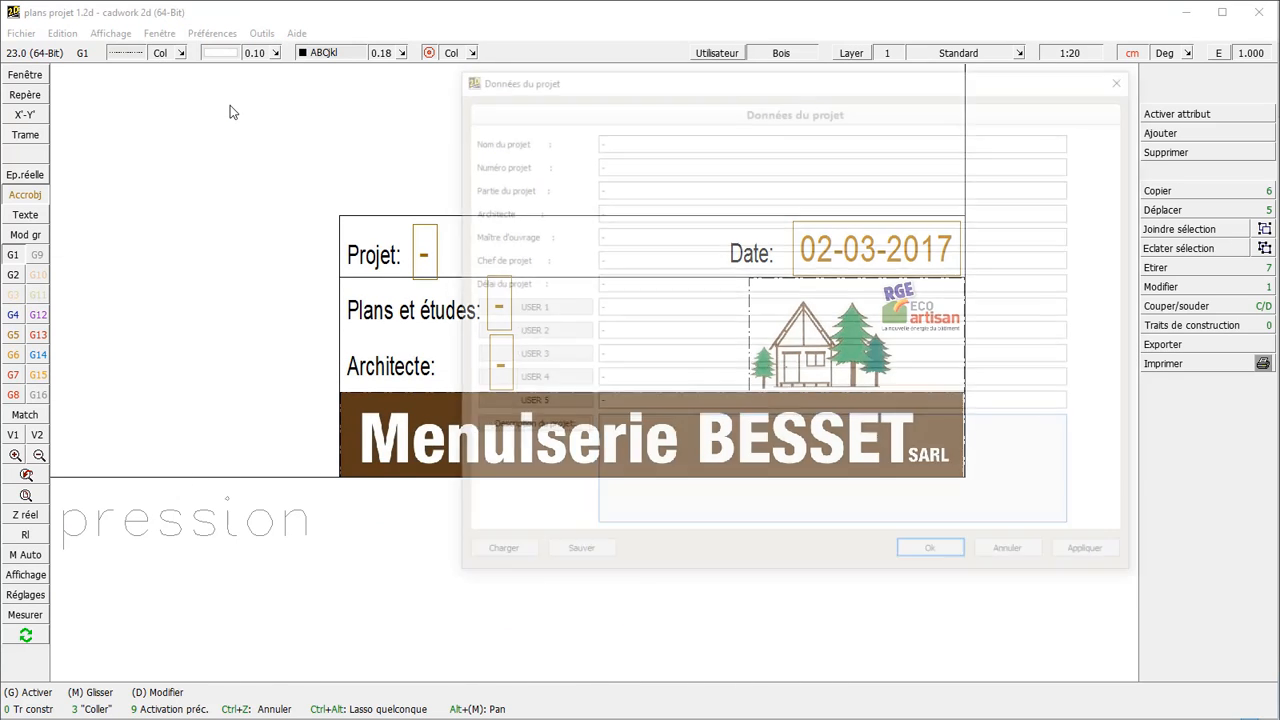
click(500, 558)
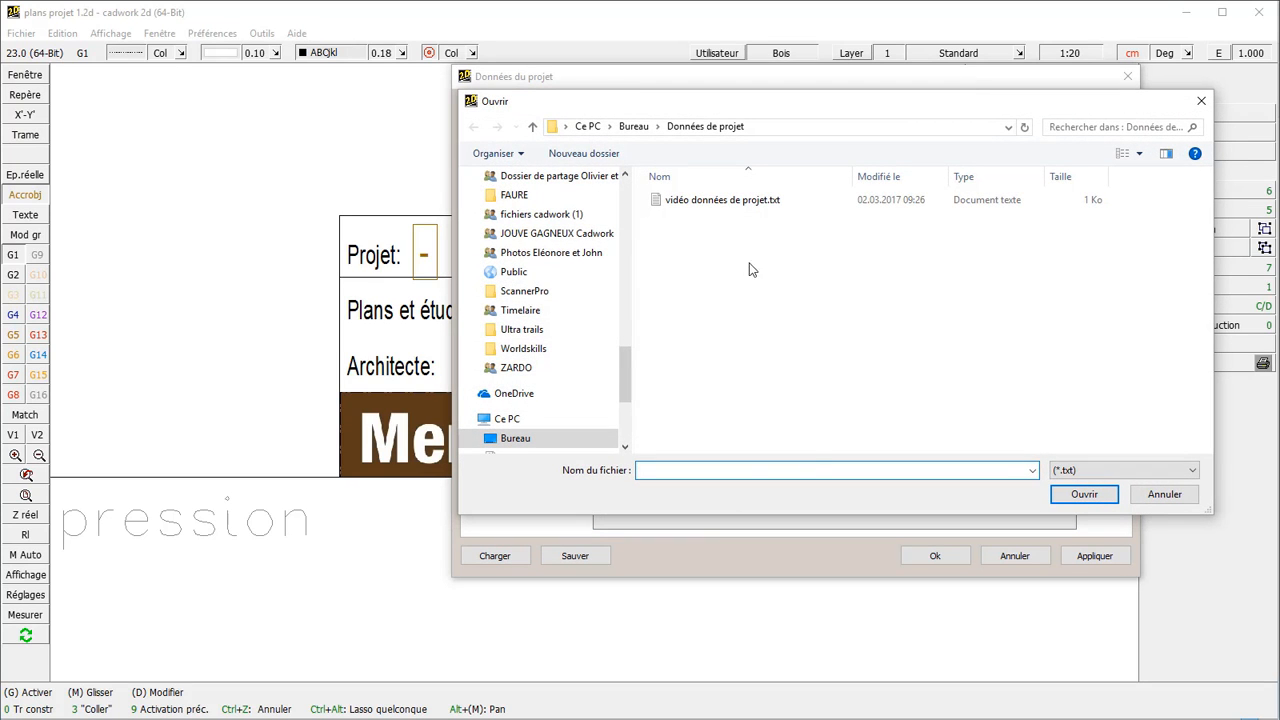
click(702, 204)
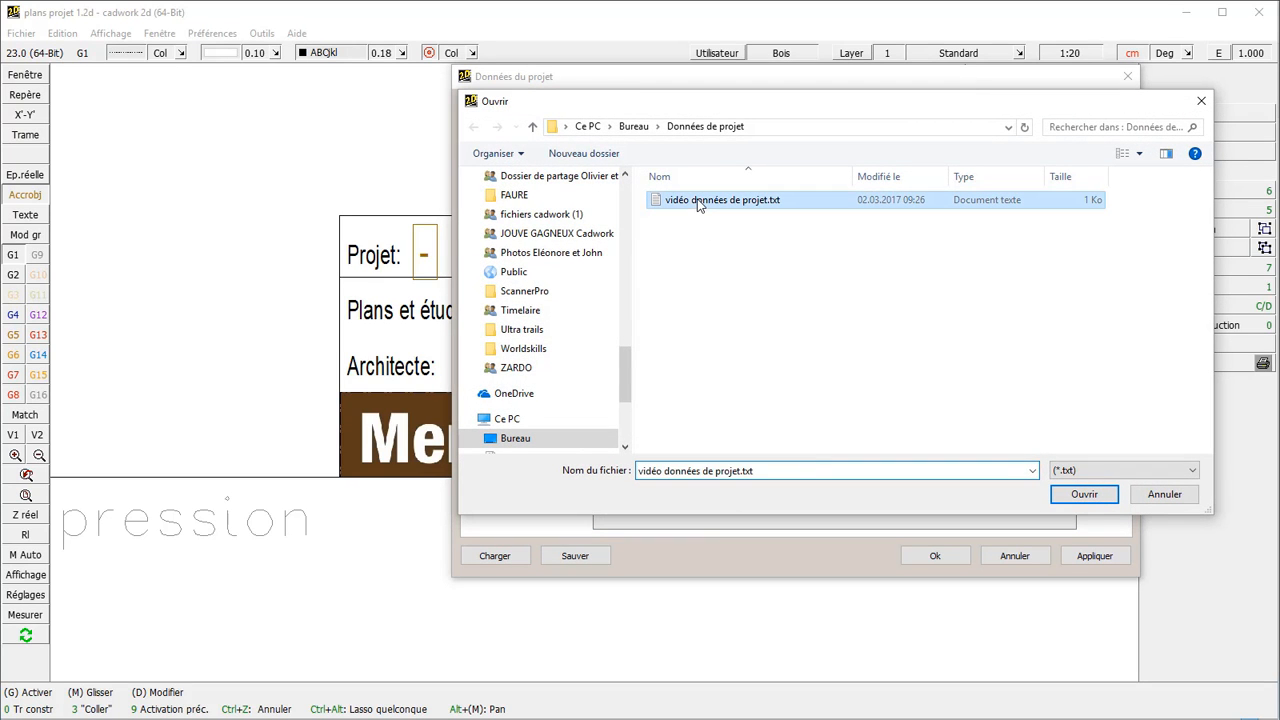
click(1084, 494)
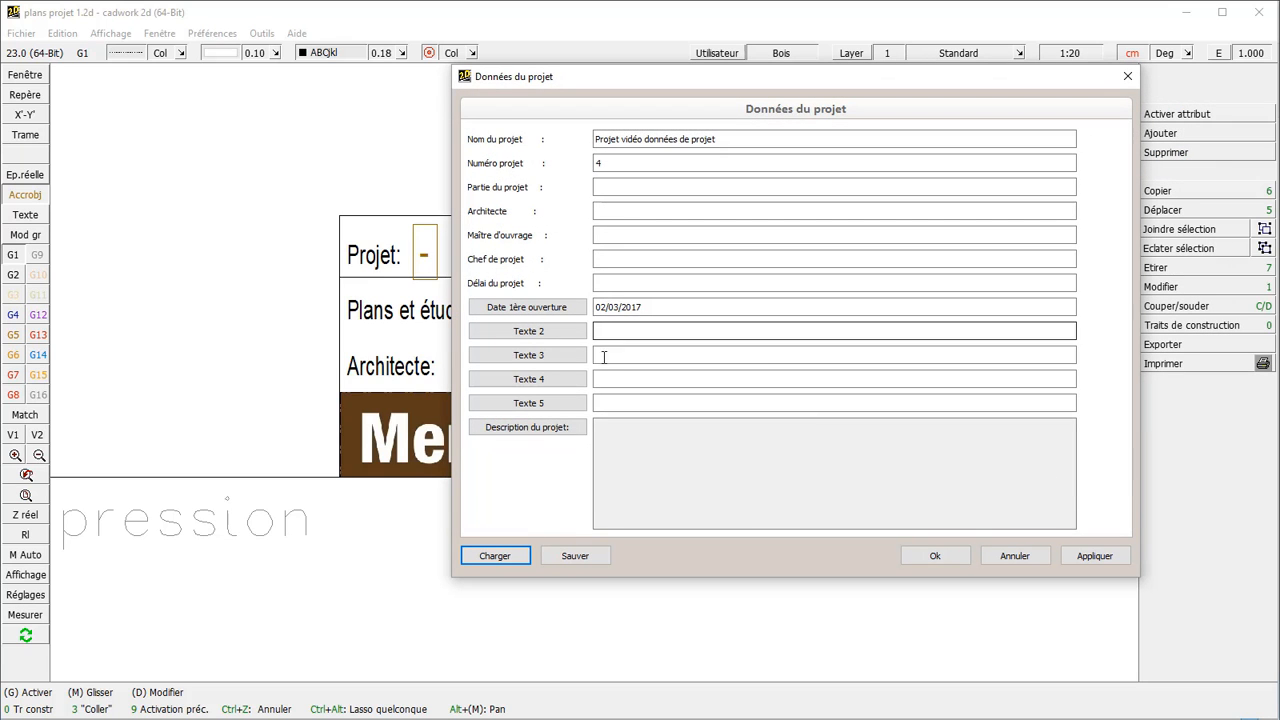
click(937, 557)
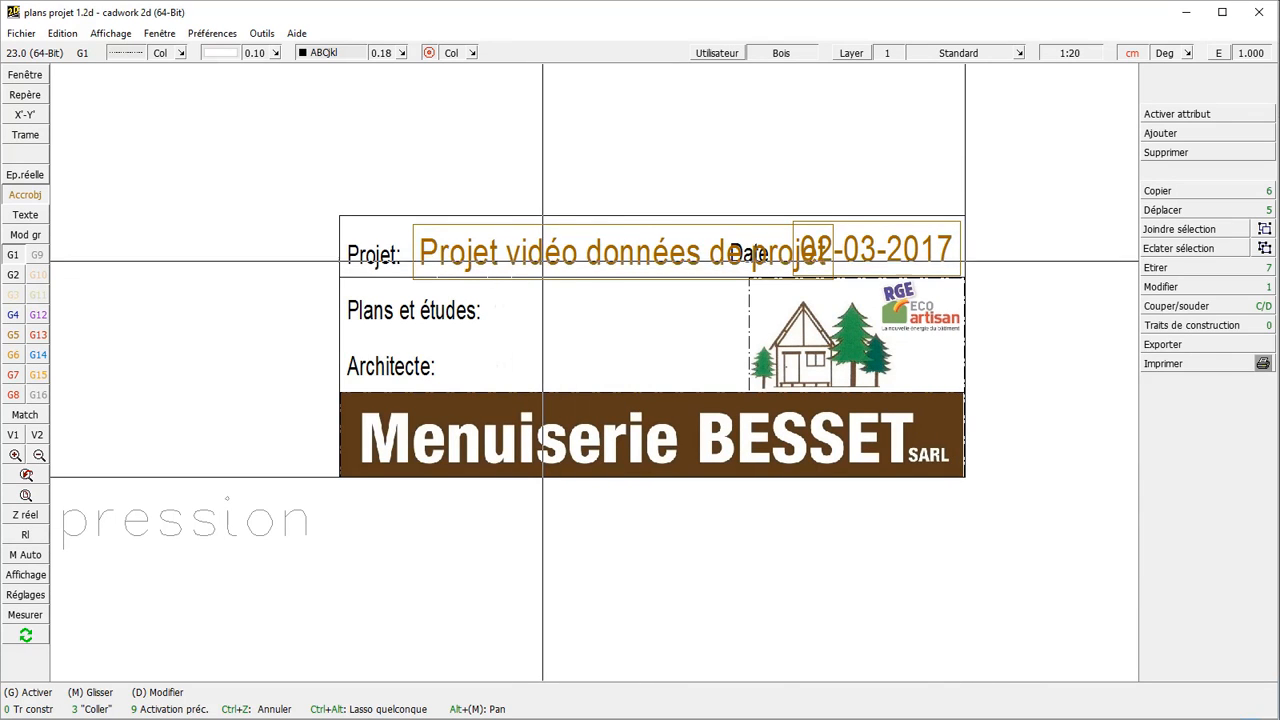
Step: Edit the title block's project data, entering the project manager's name as Chef de projet and Cadwork as Architecte
double_click(550, 253)
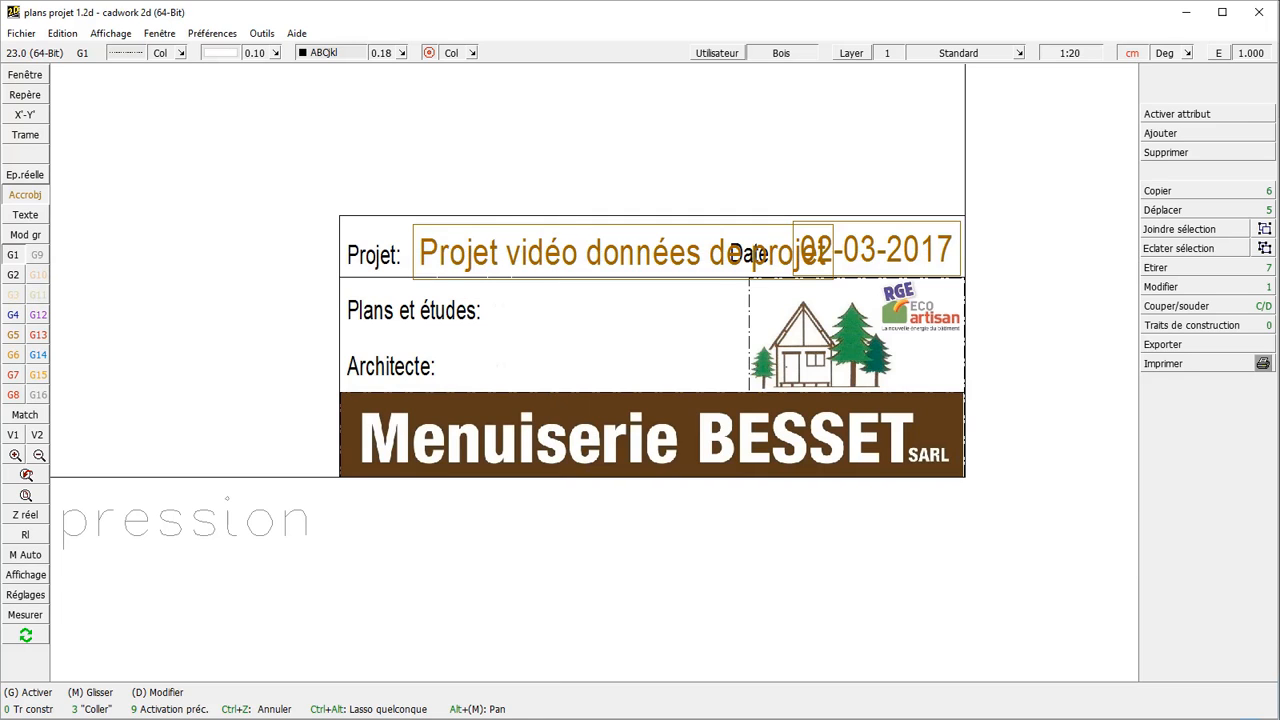
click(611, 187)
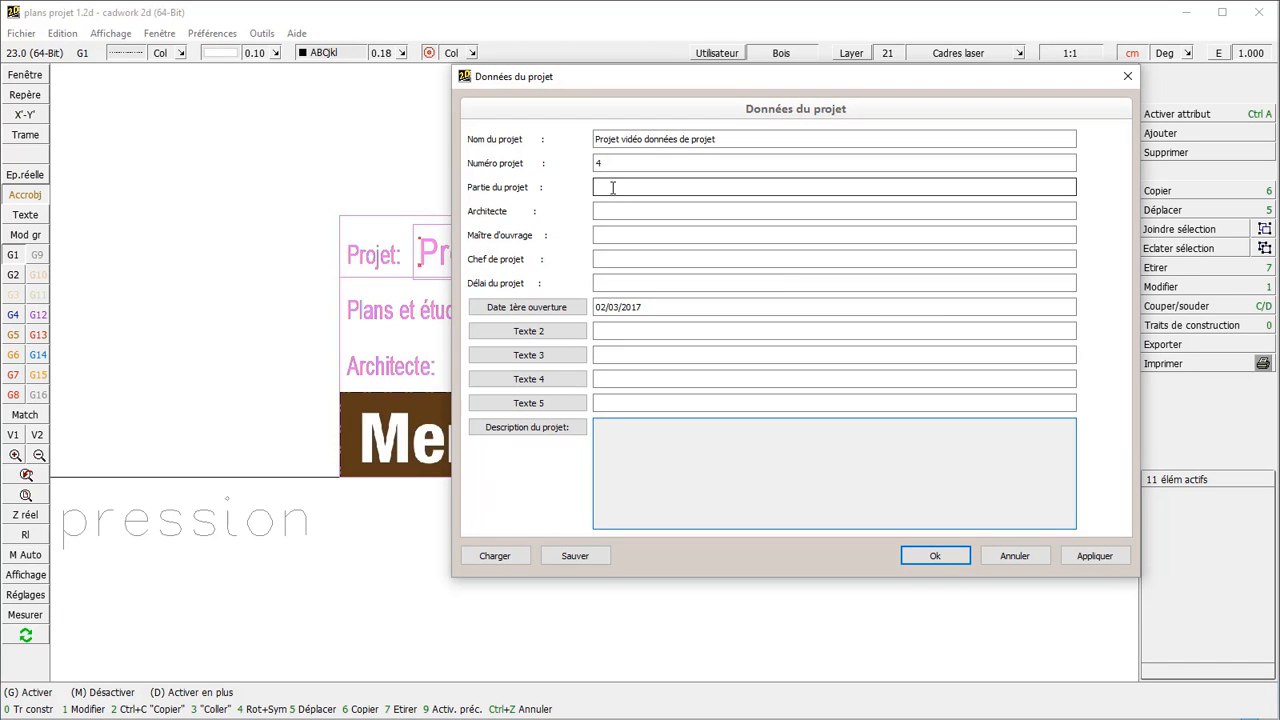
click(609, 210)
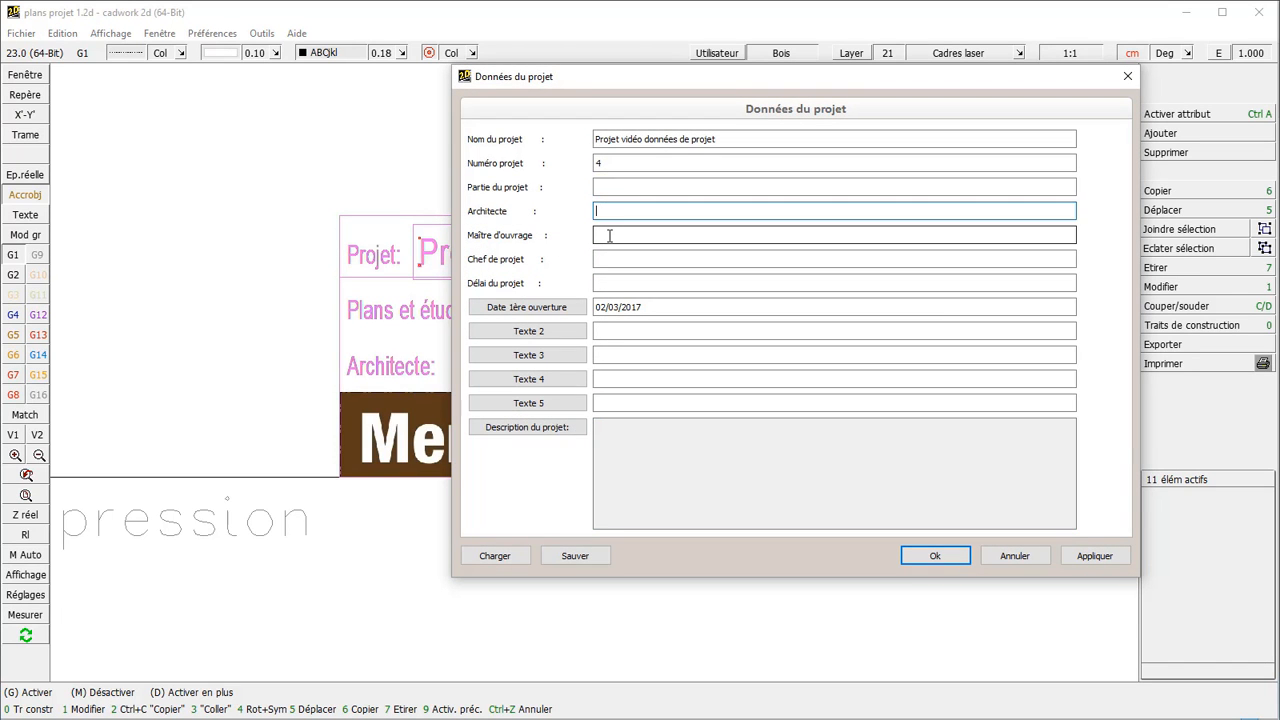
click(607, 236)
click(603, 259)
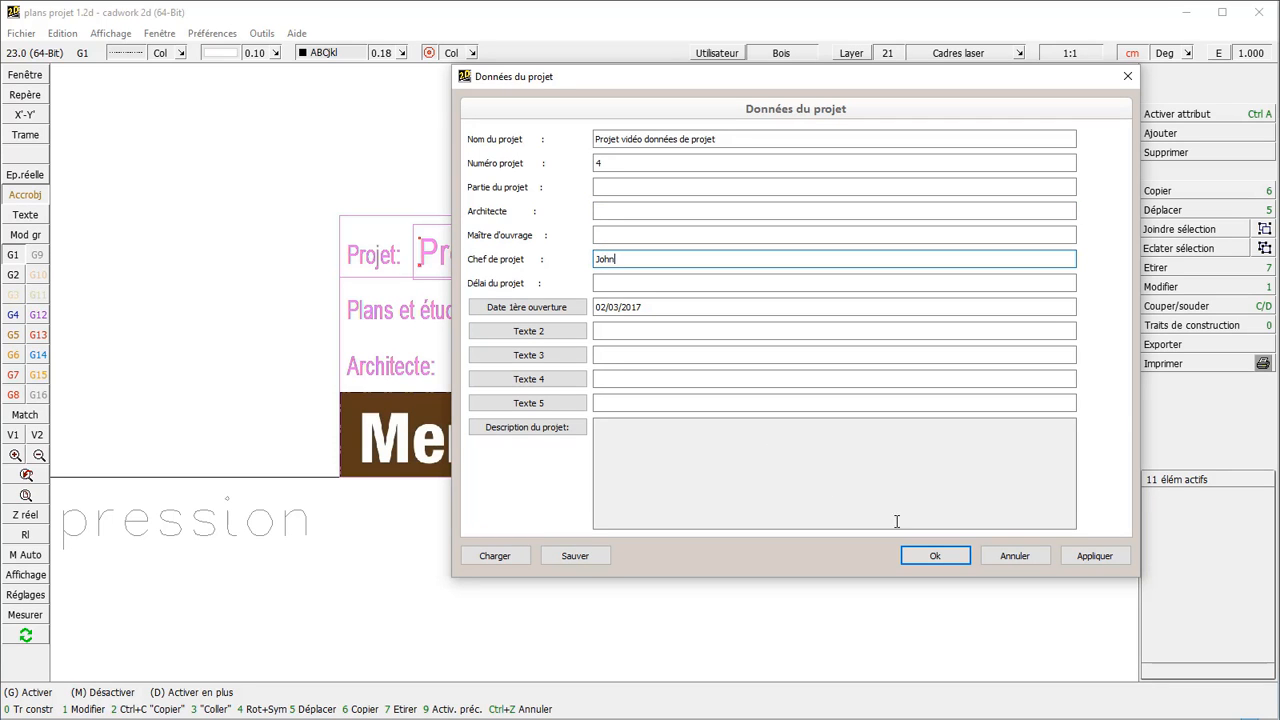
click(605, 211)
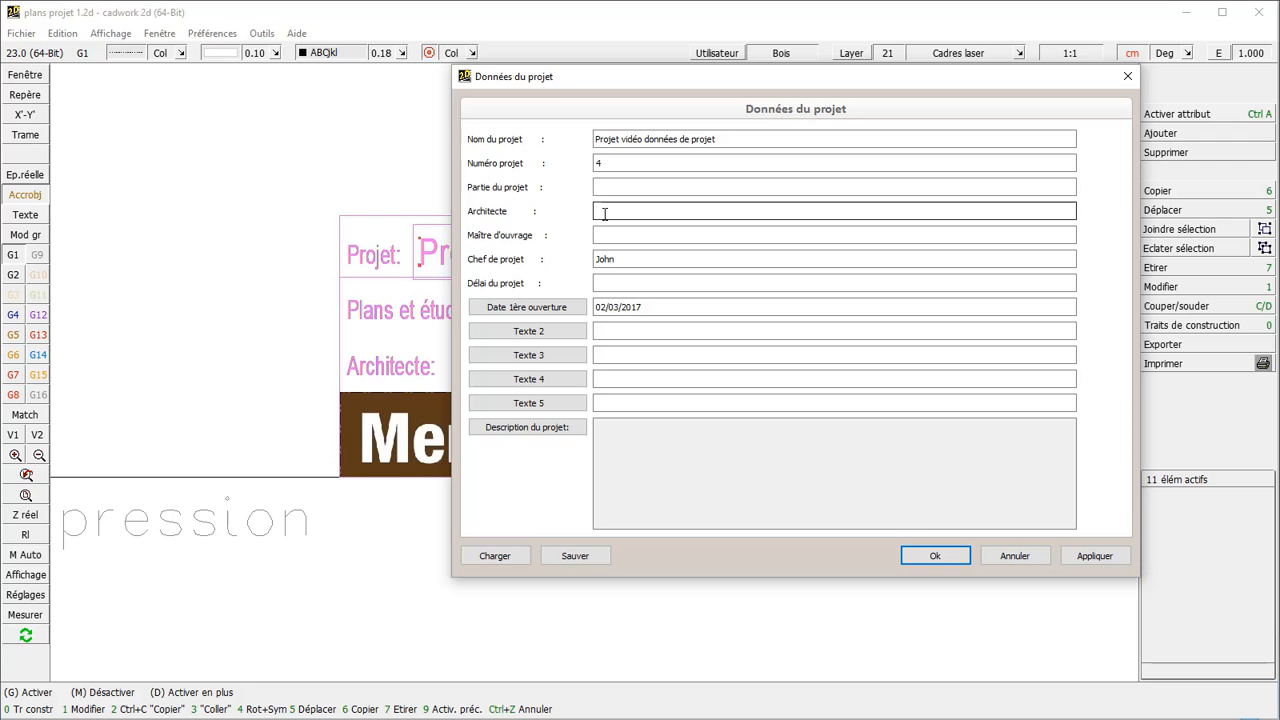
text(Cadwork)
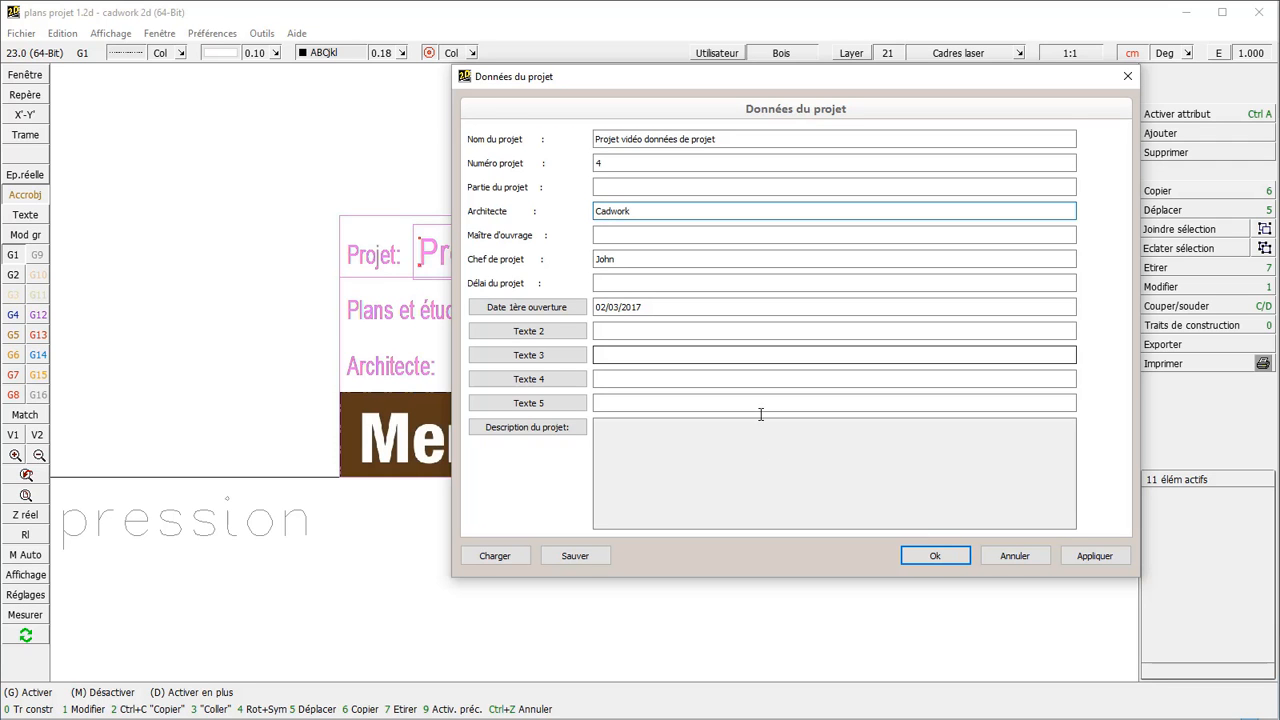
click(928, 561)
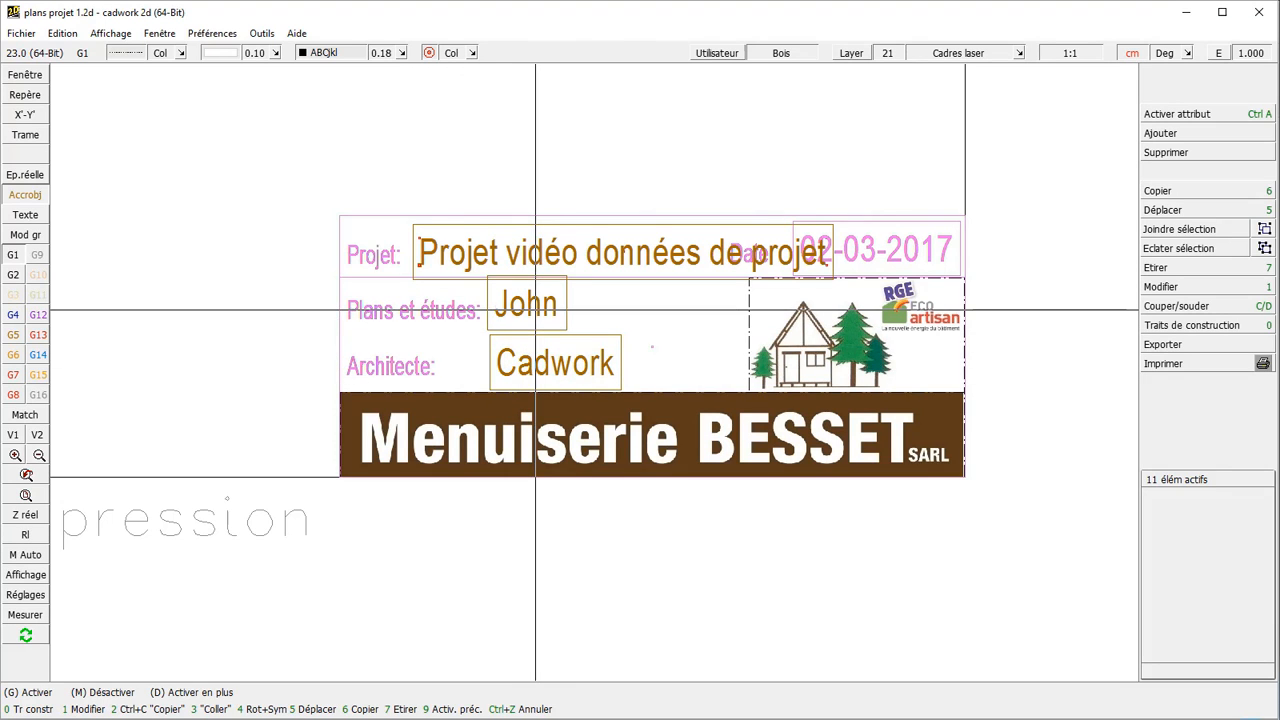
middle_click(640, 374)
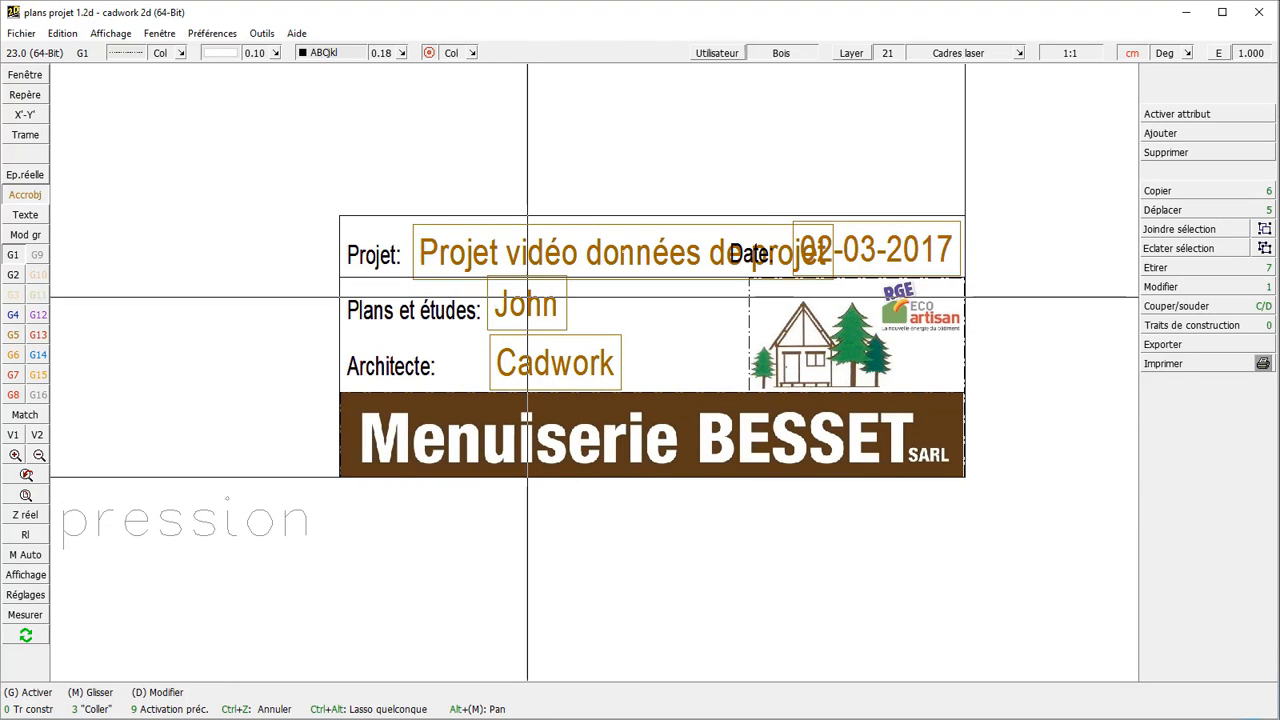
Step: Insert the special text containing all project data in the empty area of the A4 landscape print frame
scroll(637, 375, down, 2)
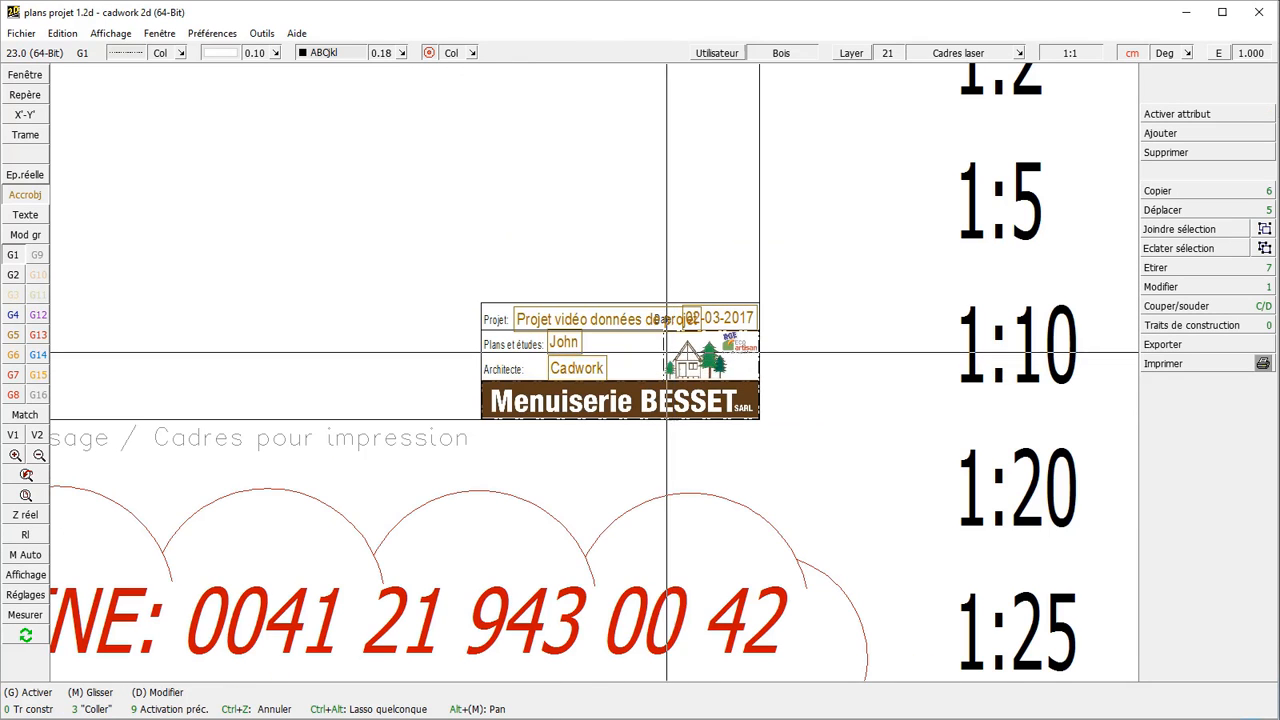
scroll(674, 355, down, 2)
click(1175, 137)
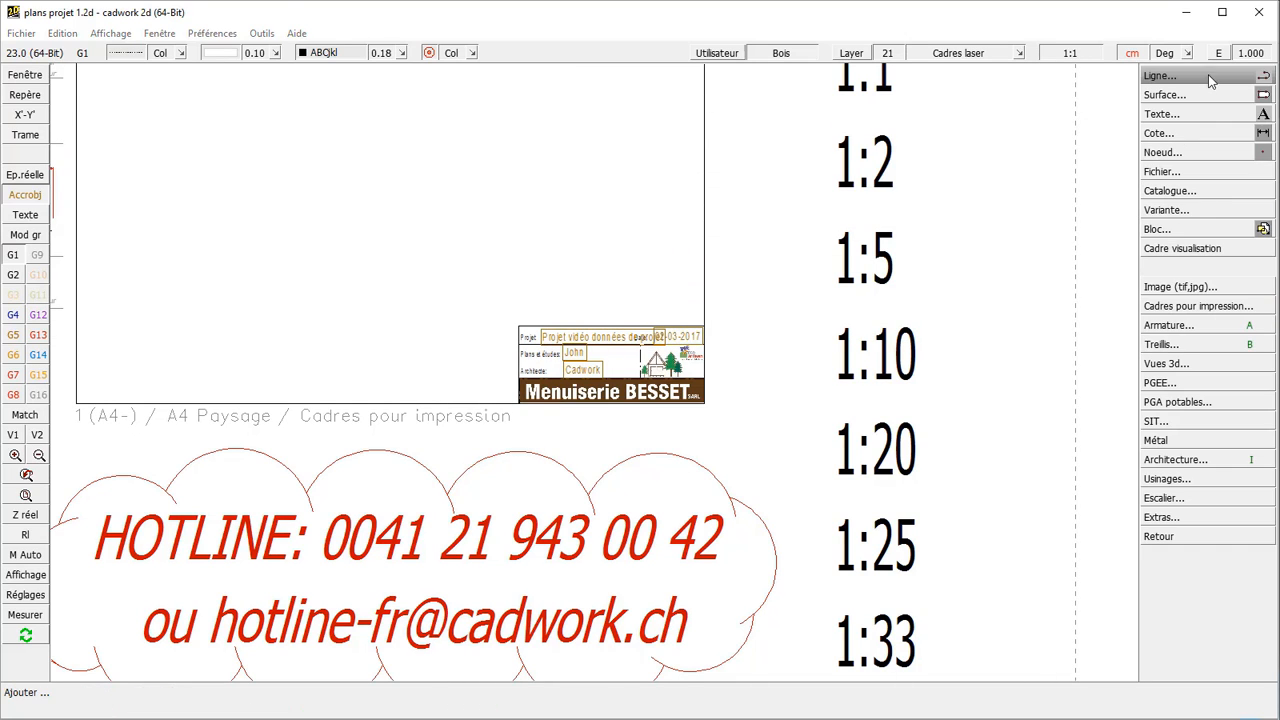
click(1197, 118)
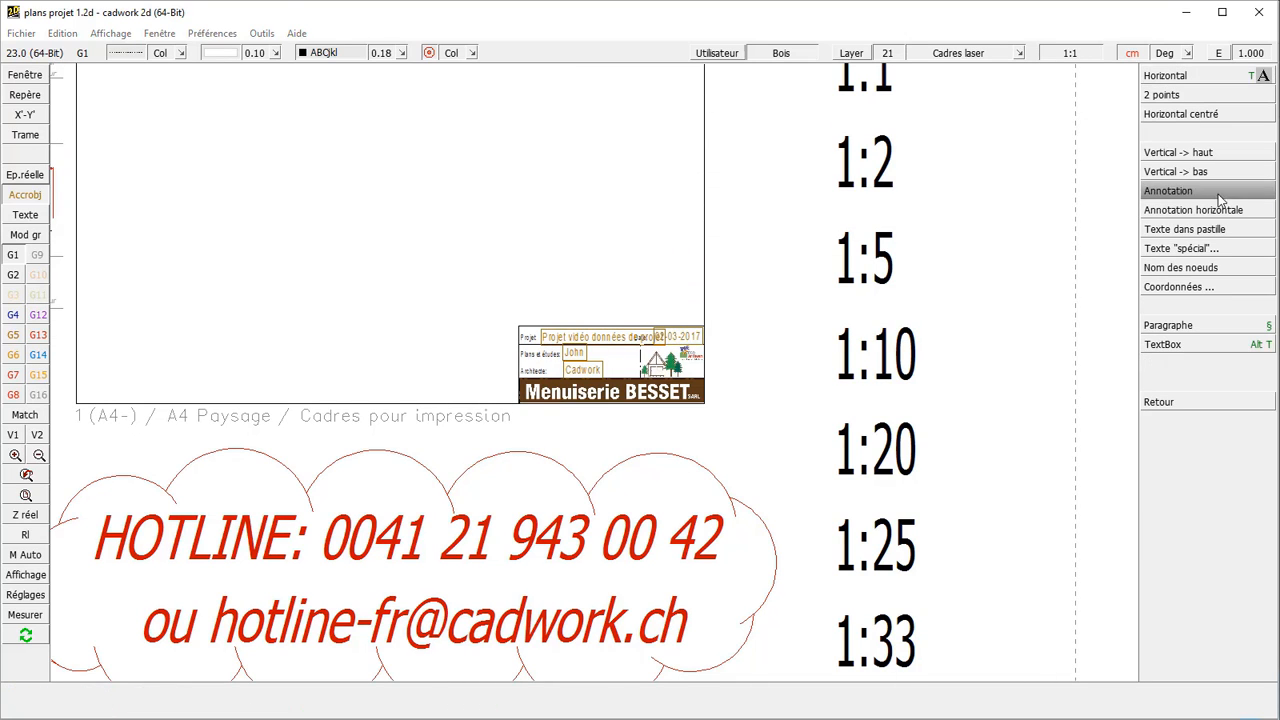
click(1212, 250)
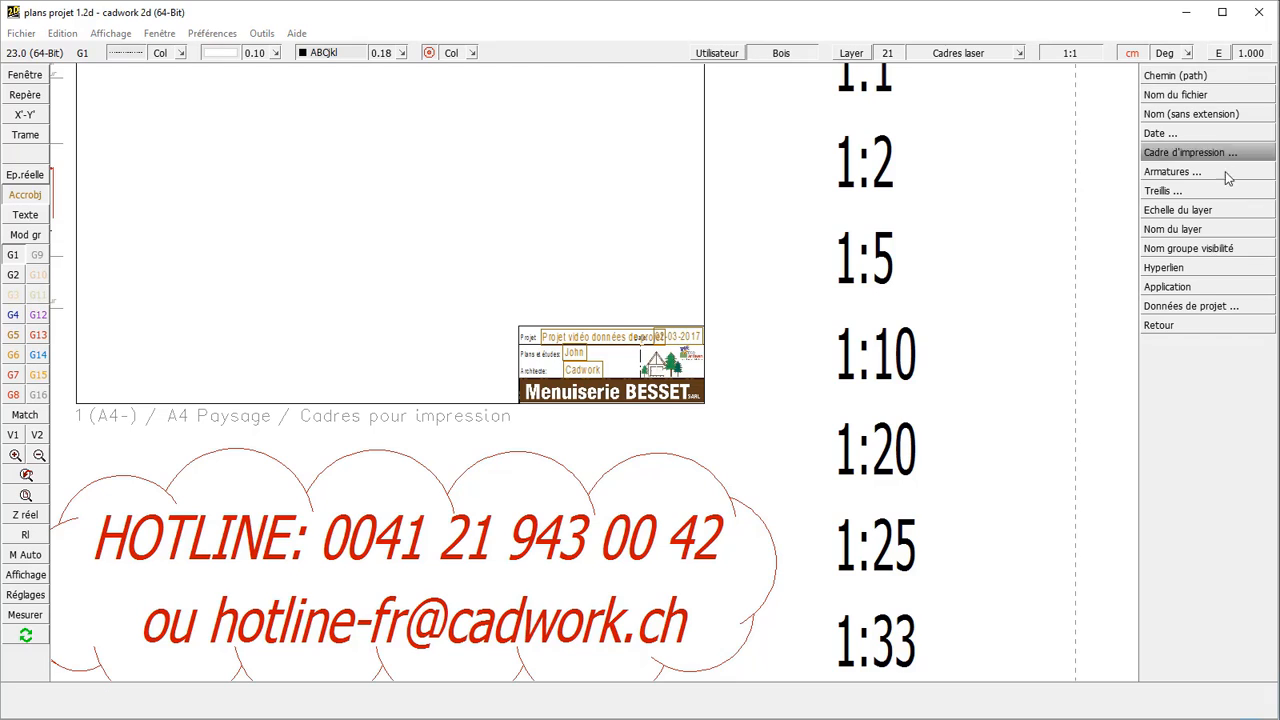
click(1213, 307)
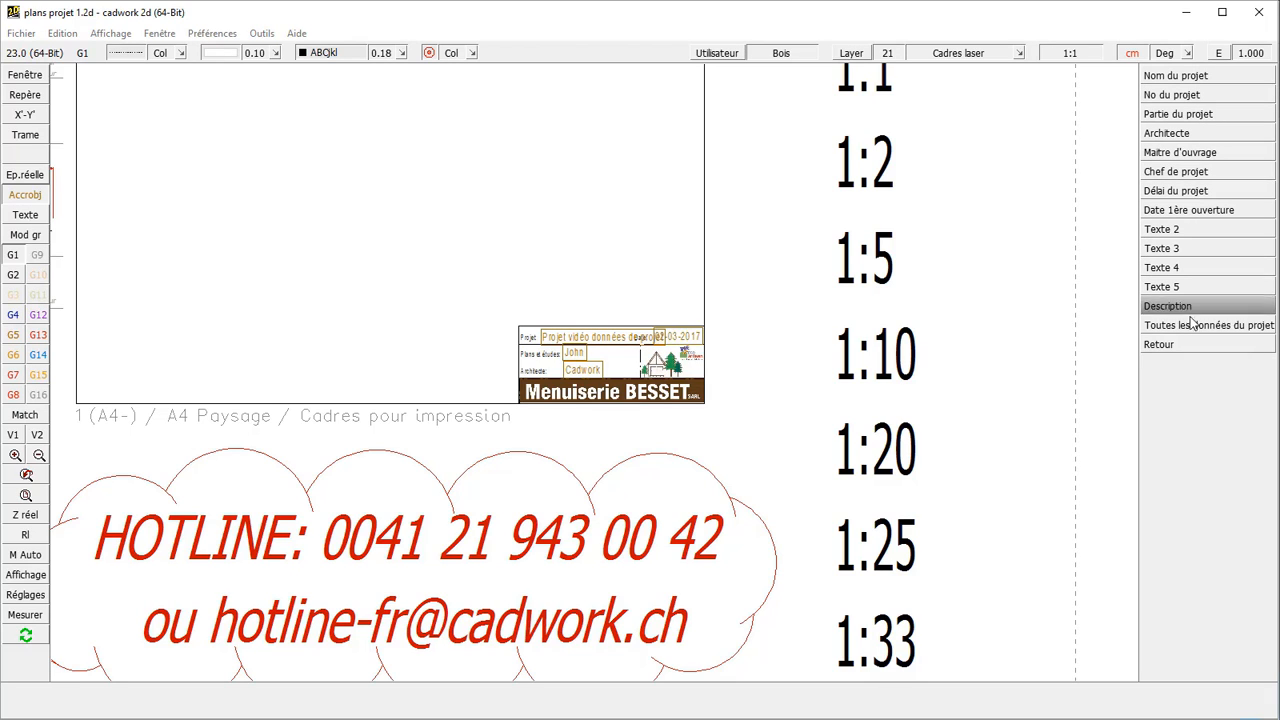
click(1210, 330)
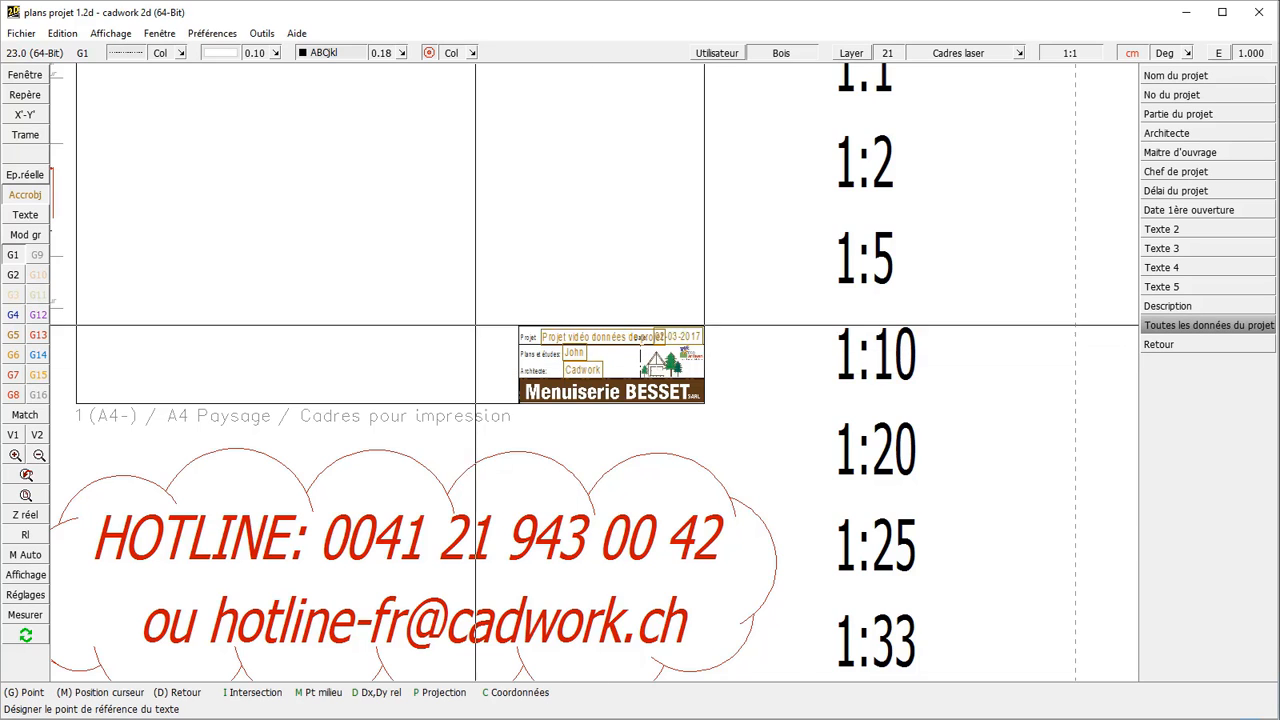
scroll(480, 318, down, 2)
scroll(491, 312, up, 2)
click(495, 256)
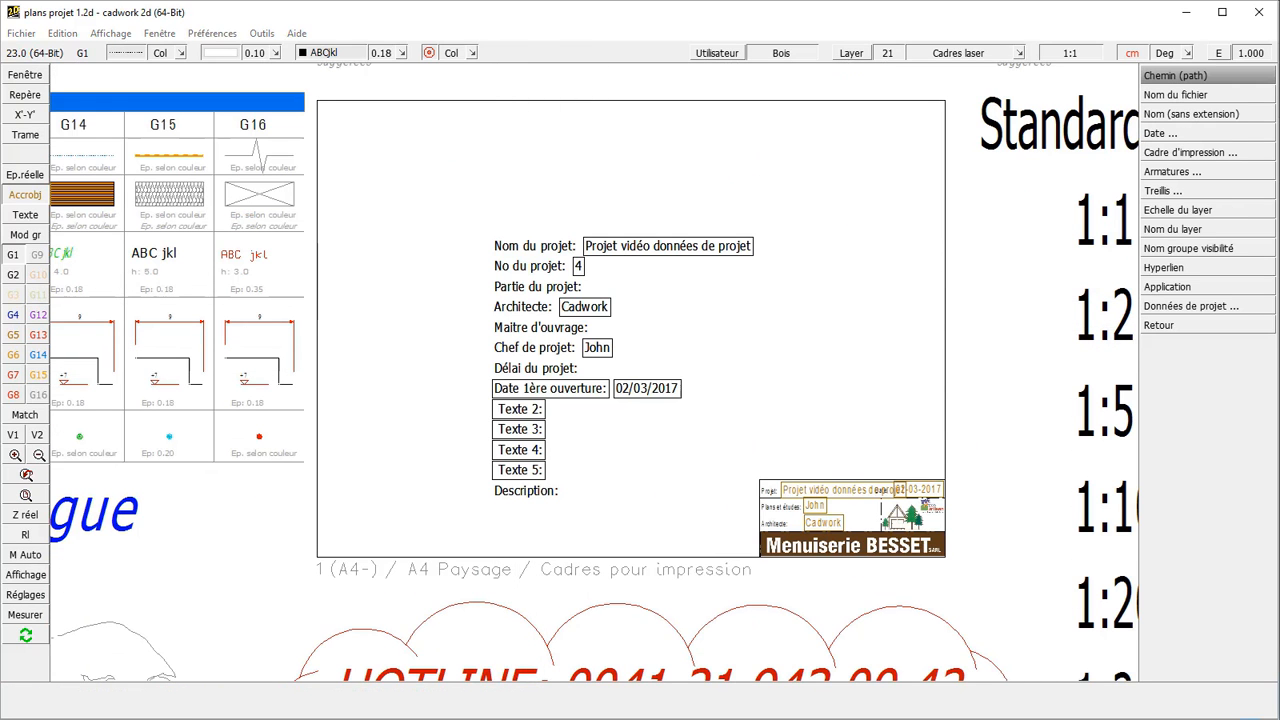
click(1208, 75)
right_click(1209, 100)
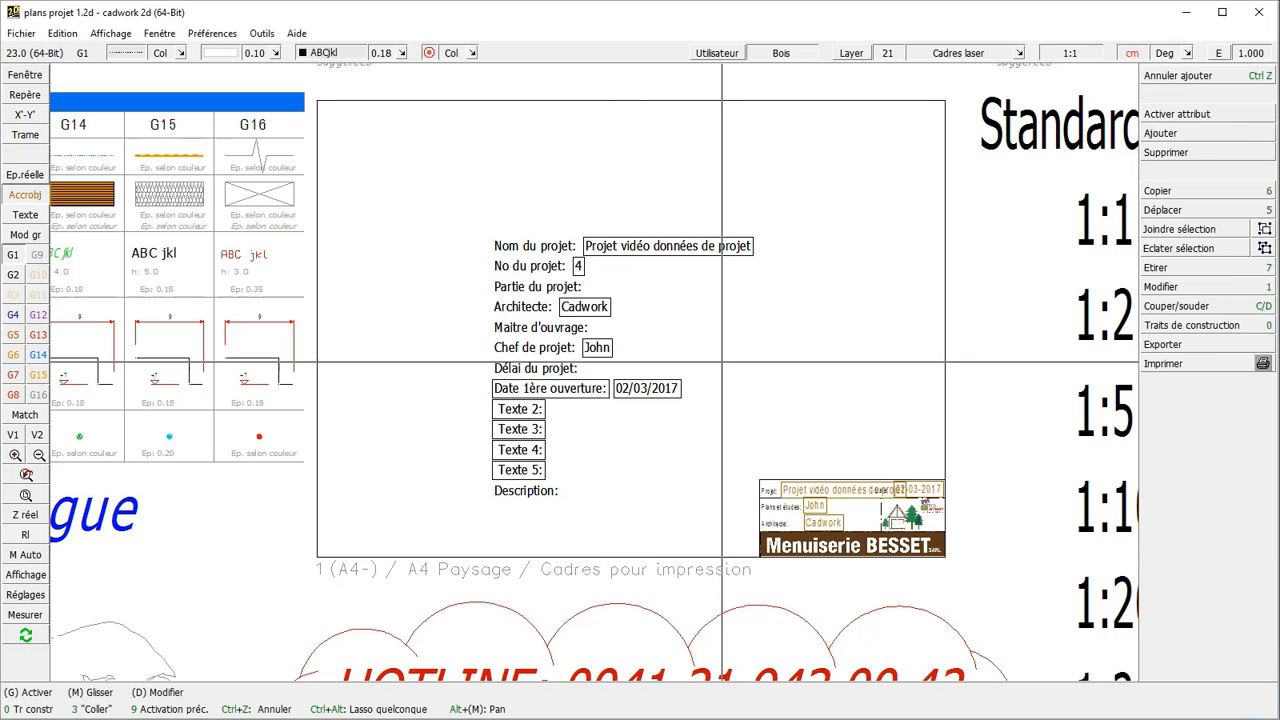
Step: Select the empty Partie du projet value field in the inserted project data list
scroll(593, 431, up, 2)
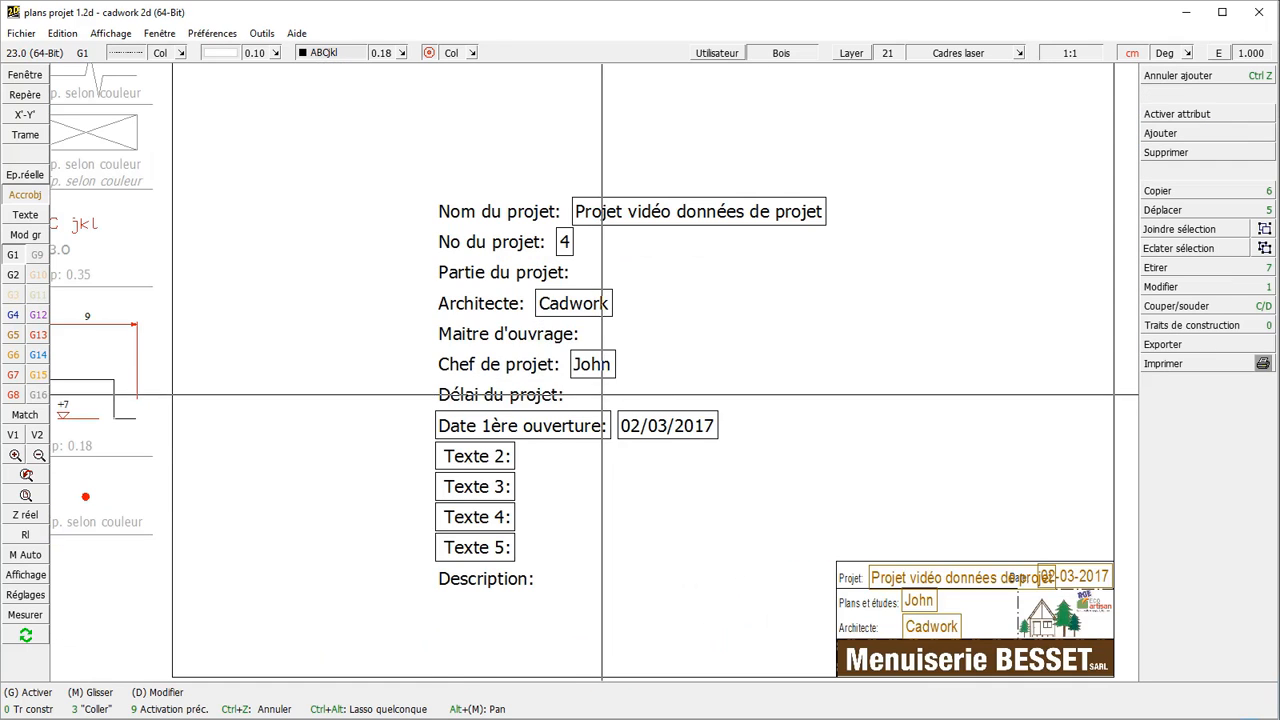
scroll(601, 395, up, 2)
scroll(594, 269, down, 2)
click(575, 252)
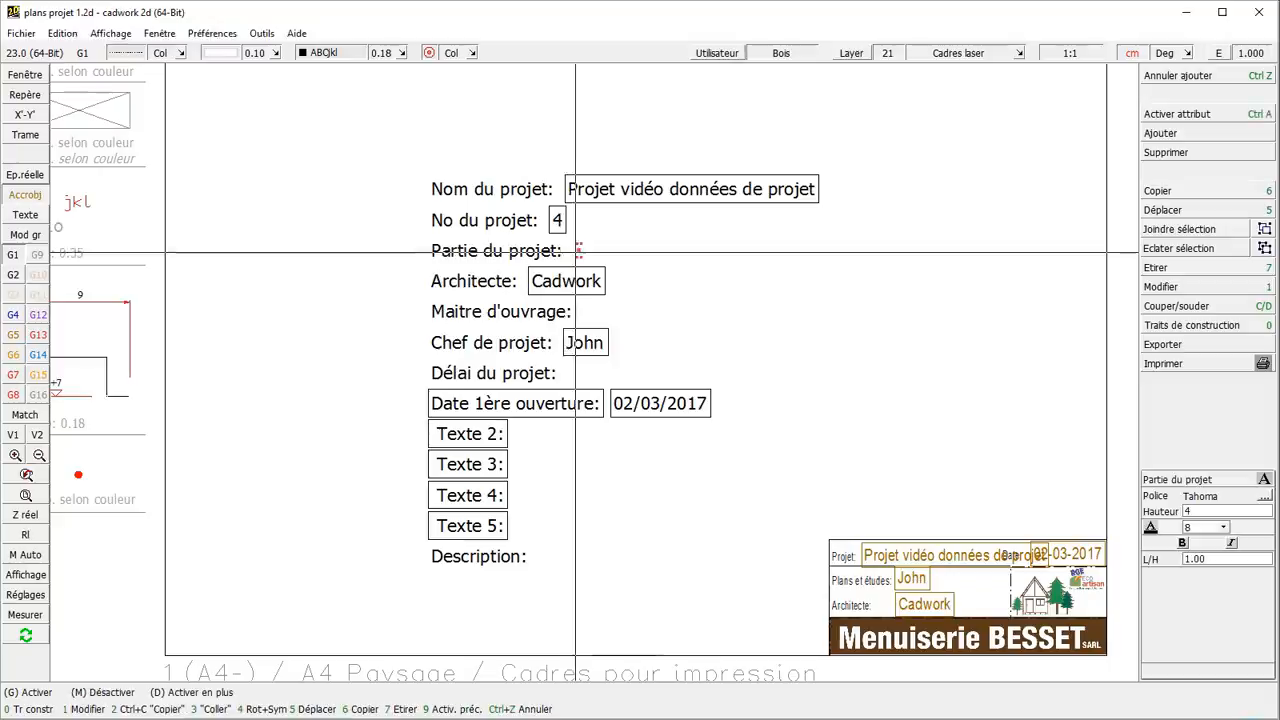